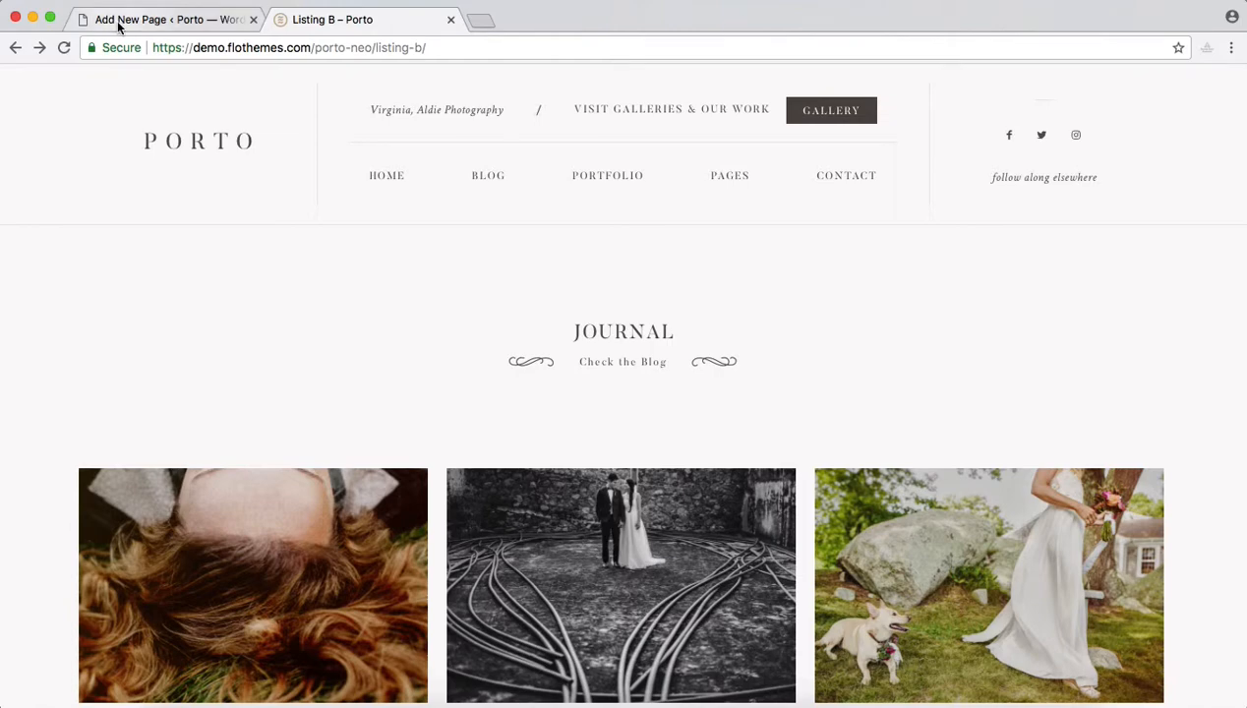
# - Switch to the new WordPress page being created and open the layout templates down to the Listing types
pyautogui.click(121, 25)
pyautogui.scroll(-3, 482, 327)
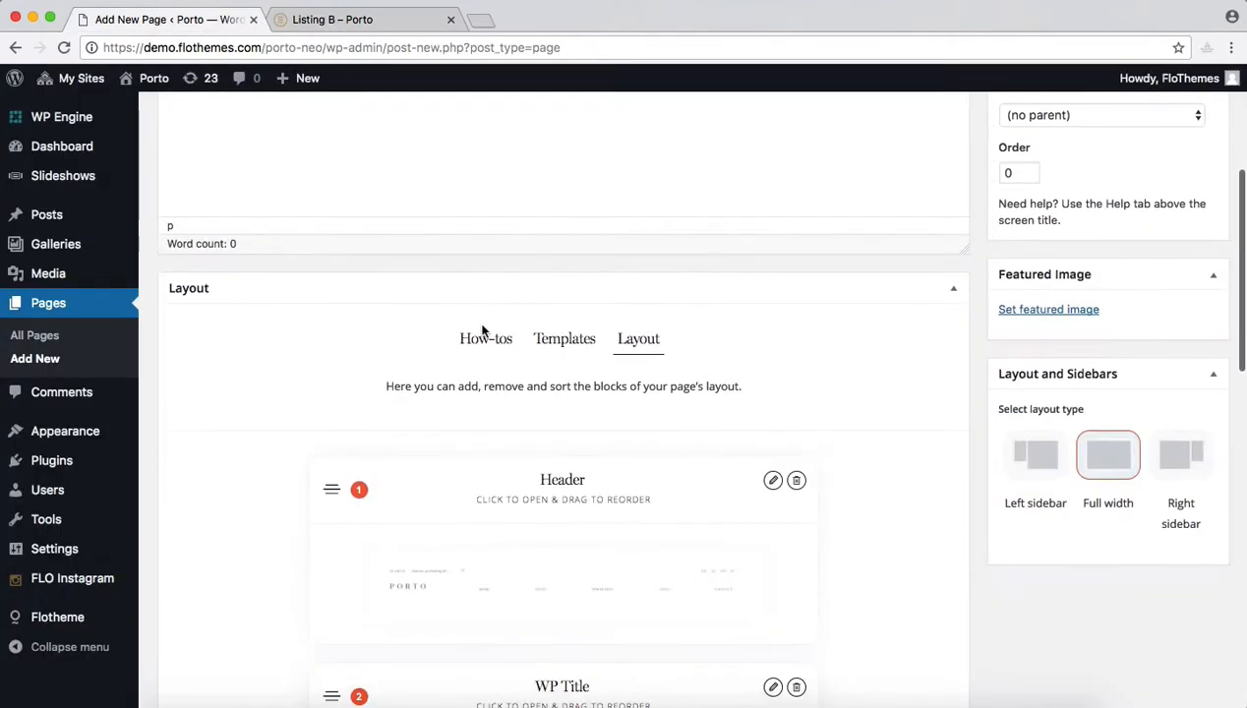
pyautogui.scroll(-2, 481, 331)
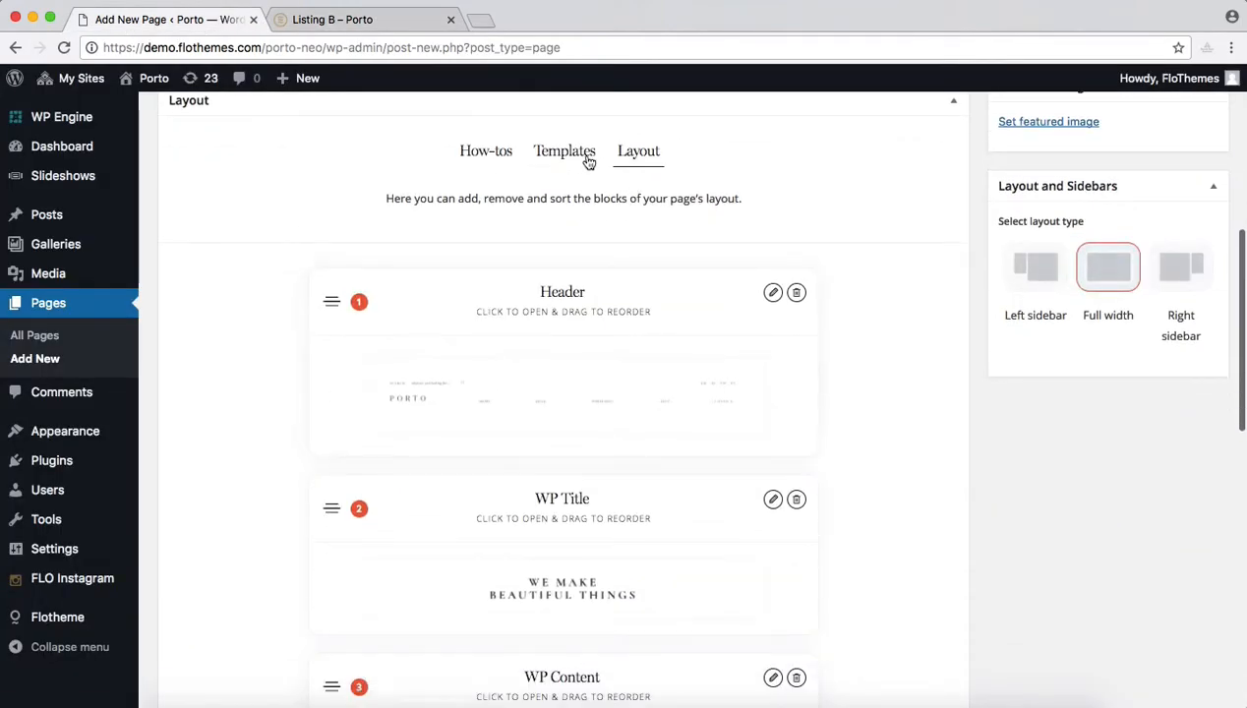
pyautogui.click(577, 157)
pyautogui.scroll(-5, 736, 195)
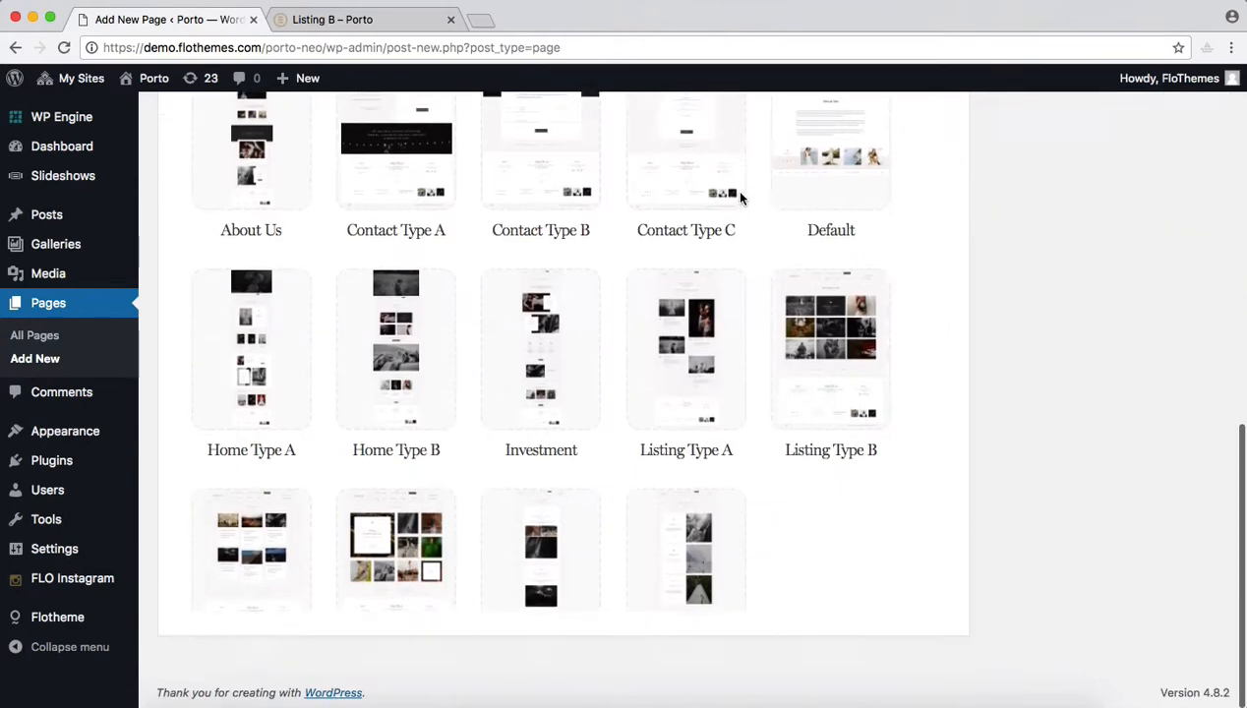
pyautogui.moveTo(426, 468)
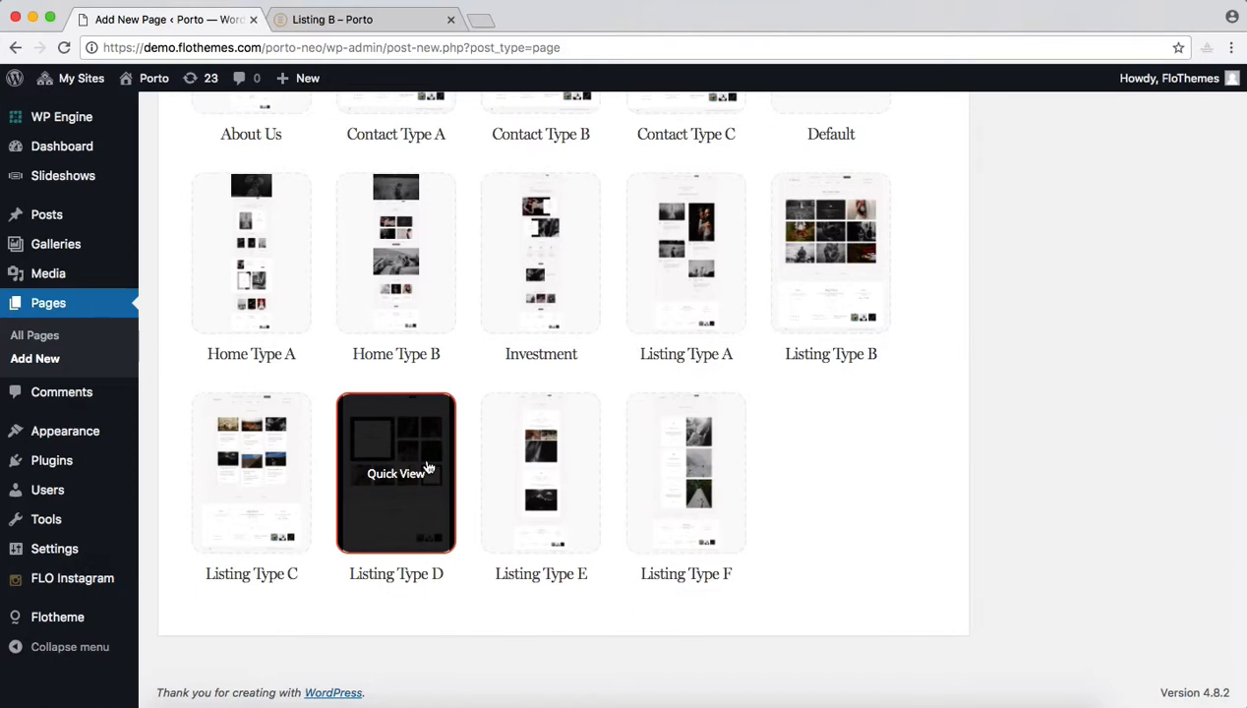
pyautogui.moveTo(587, 553)
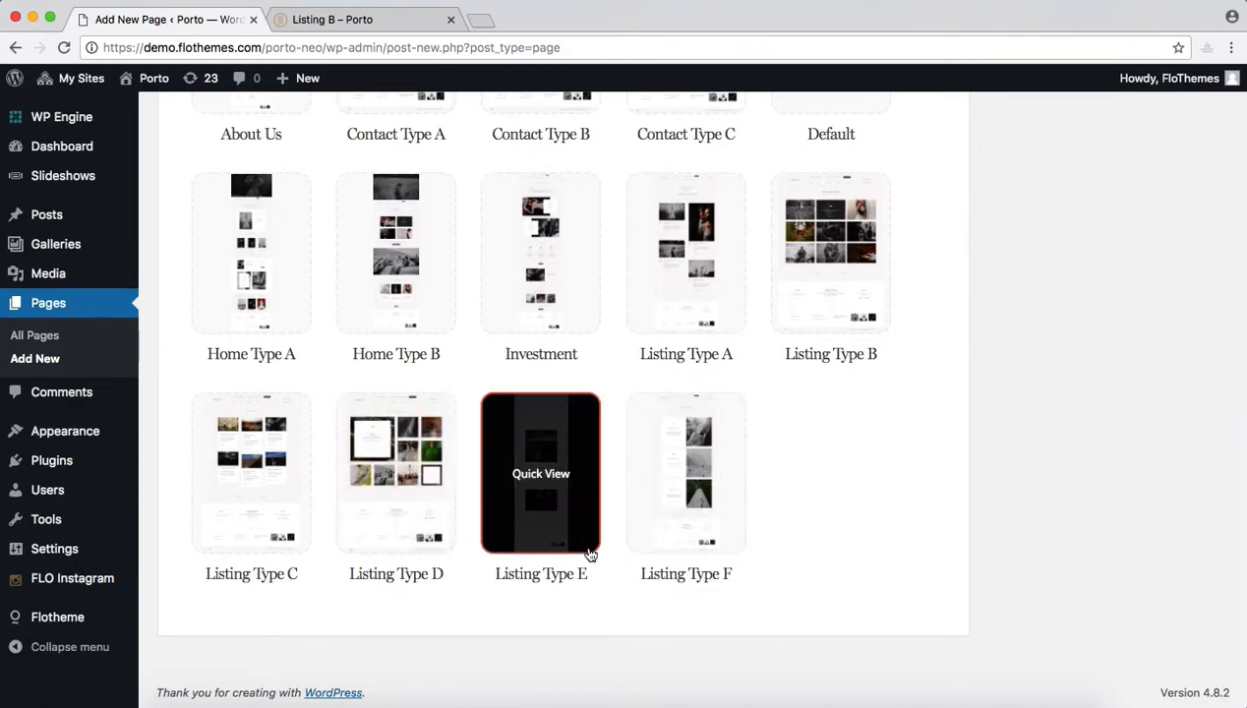
# - Apply the Listing Type B template to the page and accept replacing the existing layout blocks
pyautogui.click(852, 271)
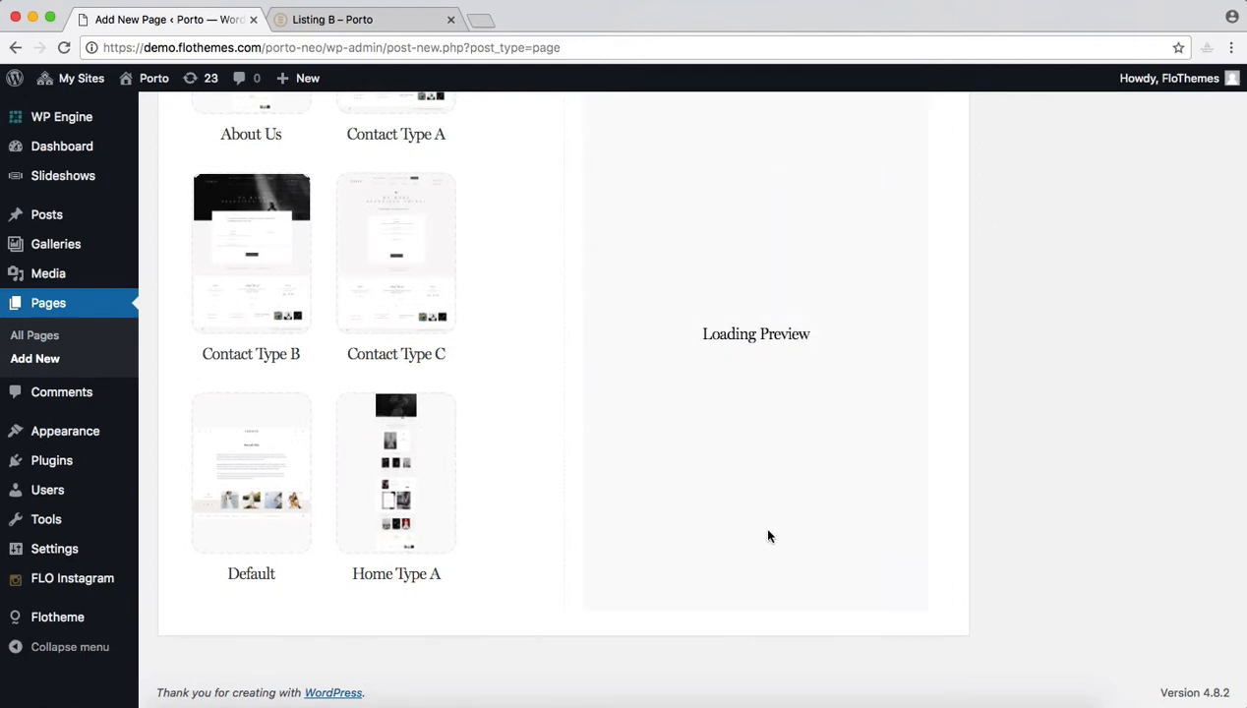
pyautogui.scroll(5, 943, 448)
pyautogui.click(782, 466)
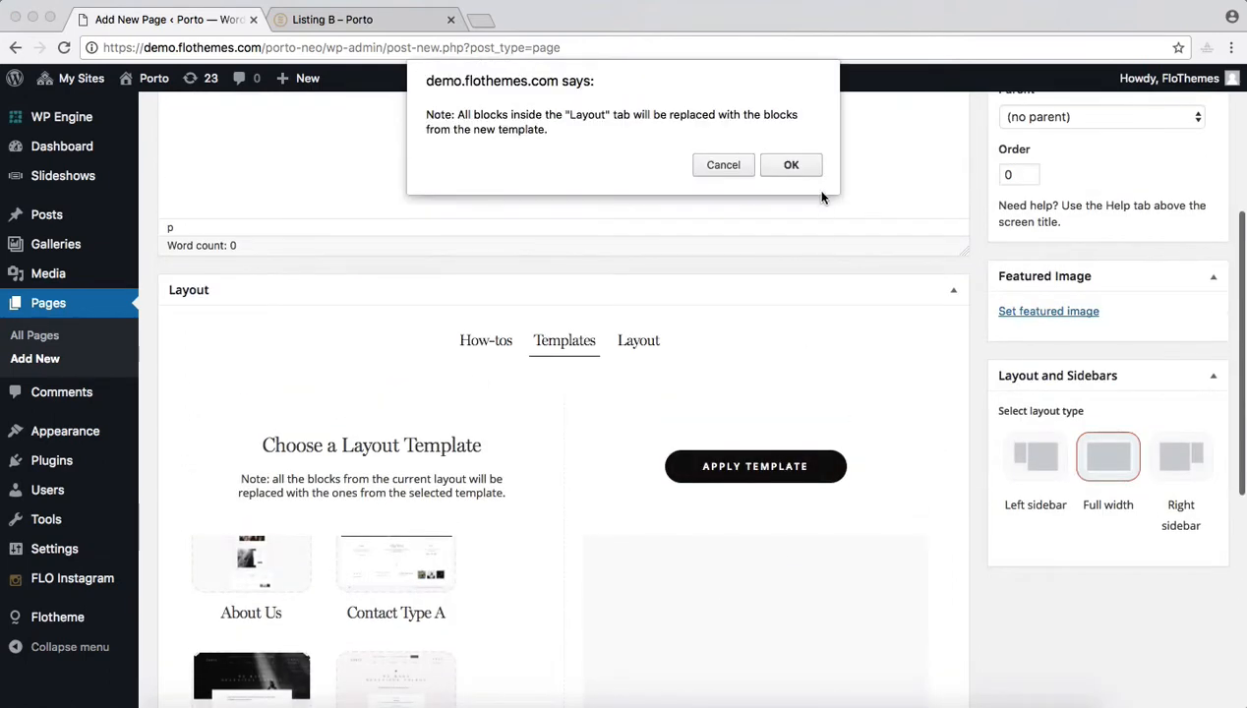
pyautogui.click(791, 164)
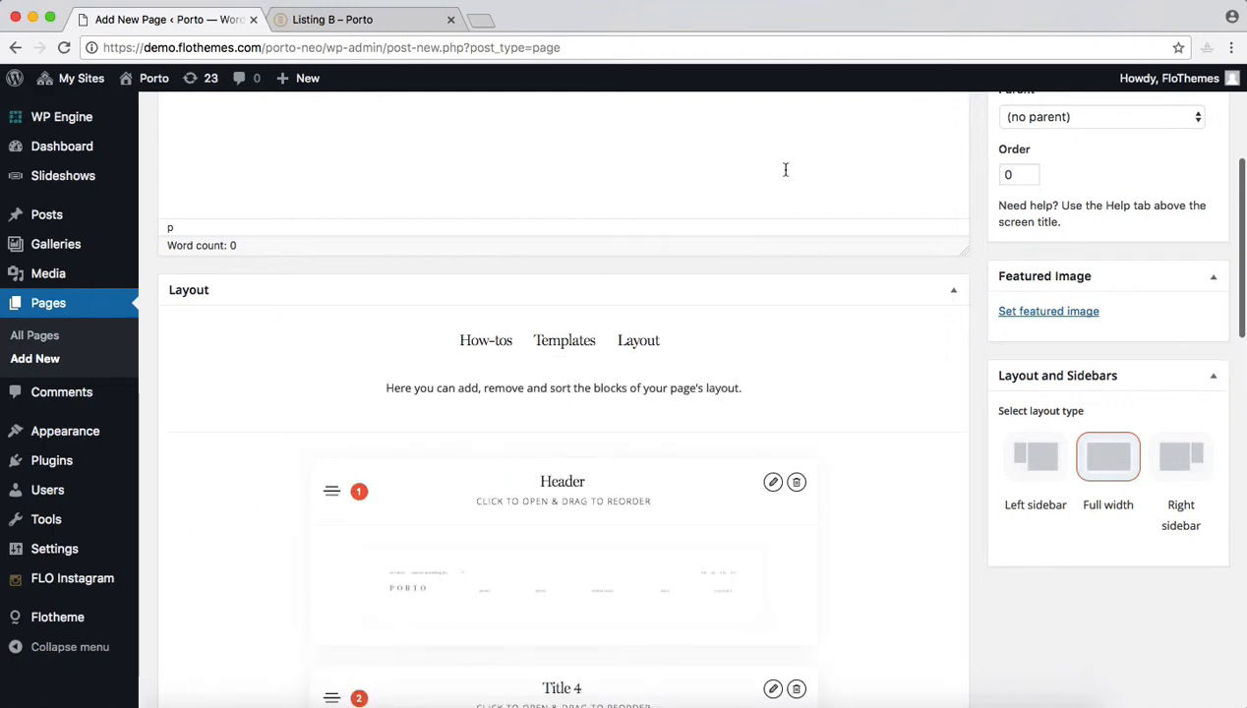
# - Review the blocks of the applied layout, from Header and Title 4 through Listing 2, Listing Pagination and Footer
pyautogui.scroll(-3, 721, 383)
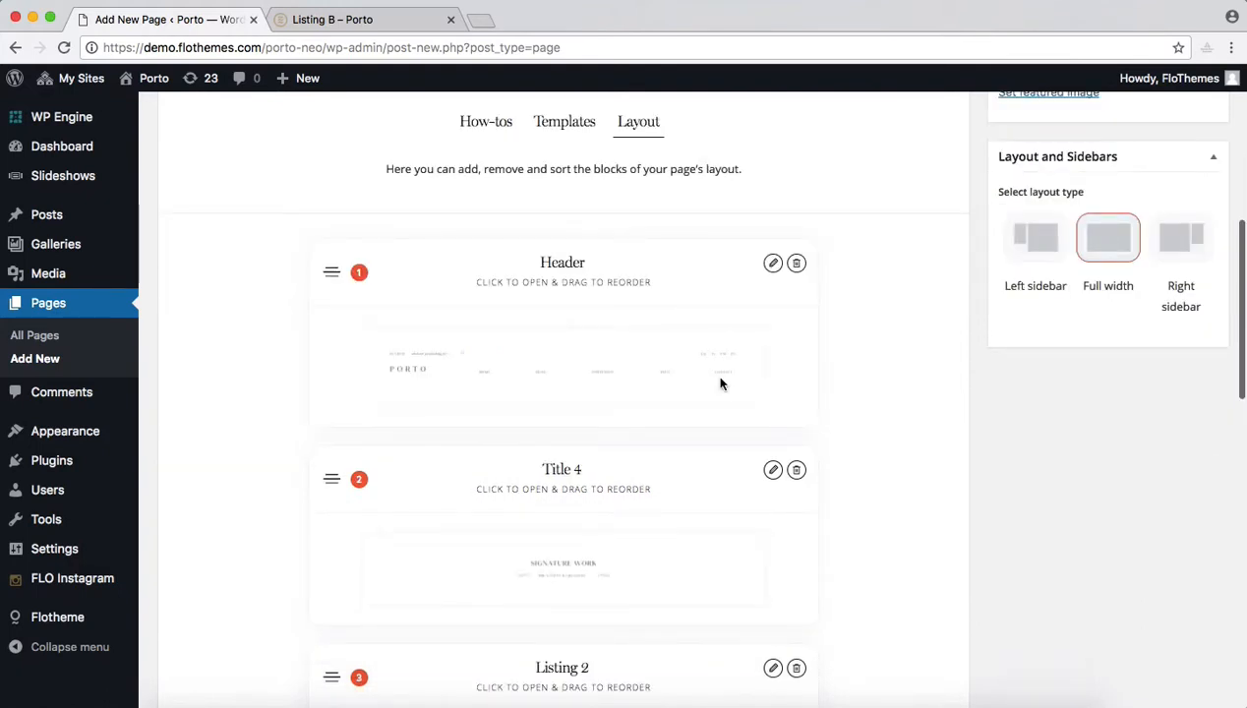
pyautogui.scroll(-2, 721, 383)
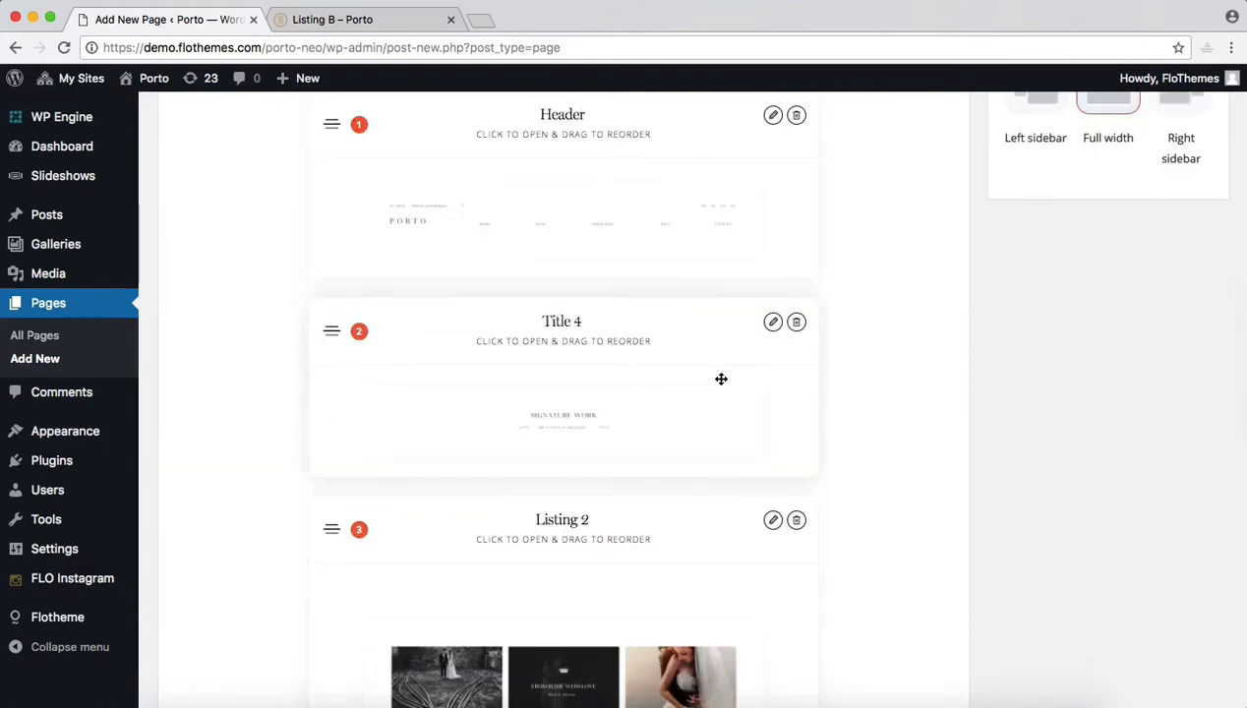
pyautogui.scroll(2, 720, 381)
pyautogui.scroll(-4, 721, 381)
pyautogui.scroll(-10, 720, 379)
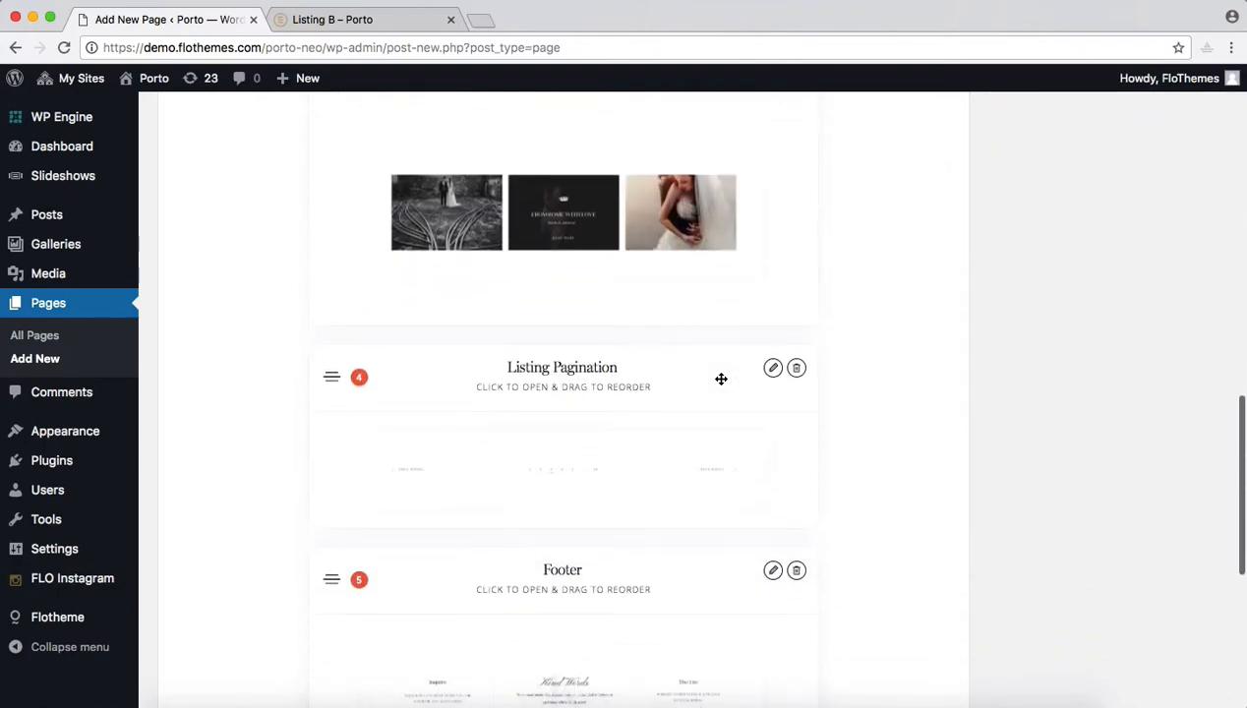
pyautogui.scroll(12, 721, 378)
pyautogui.scroll(1, 720, 378)
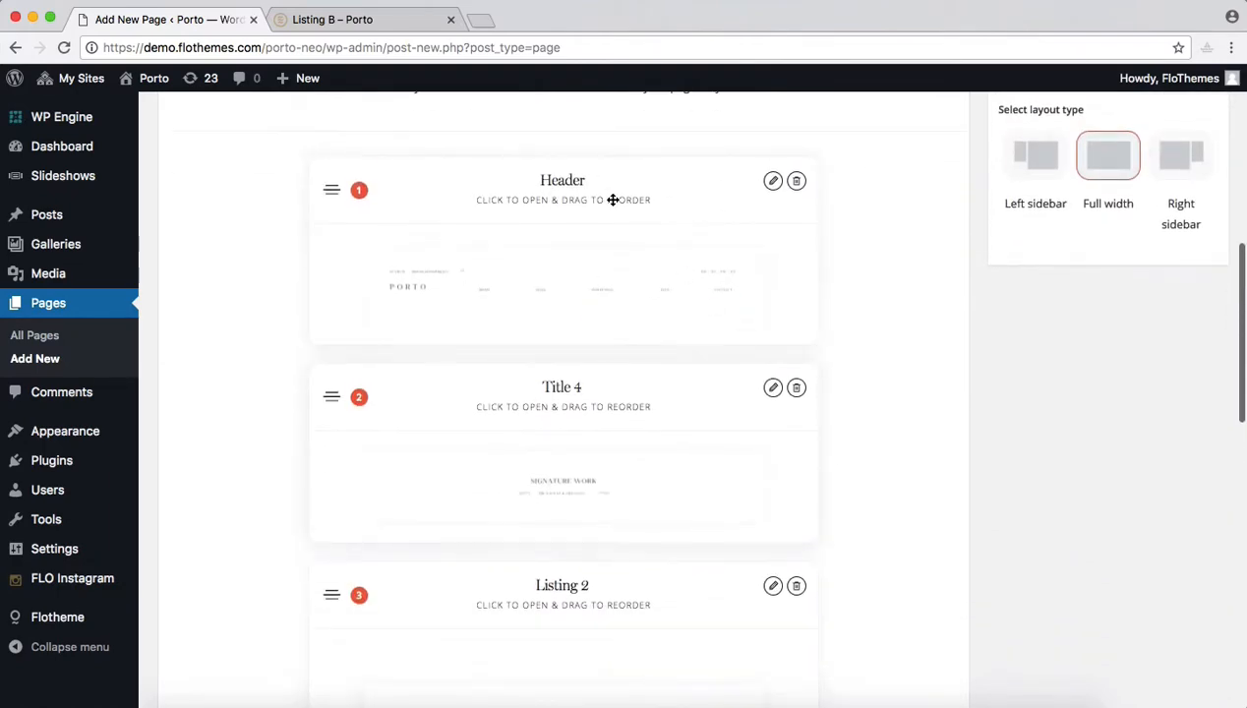
pyautogui.scroll(-1, 560, 370)
pyautogui.scroll(1, 440, 298)
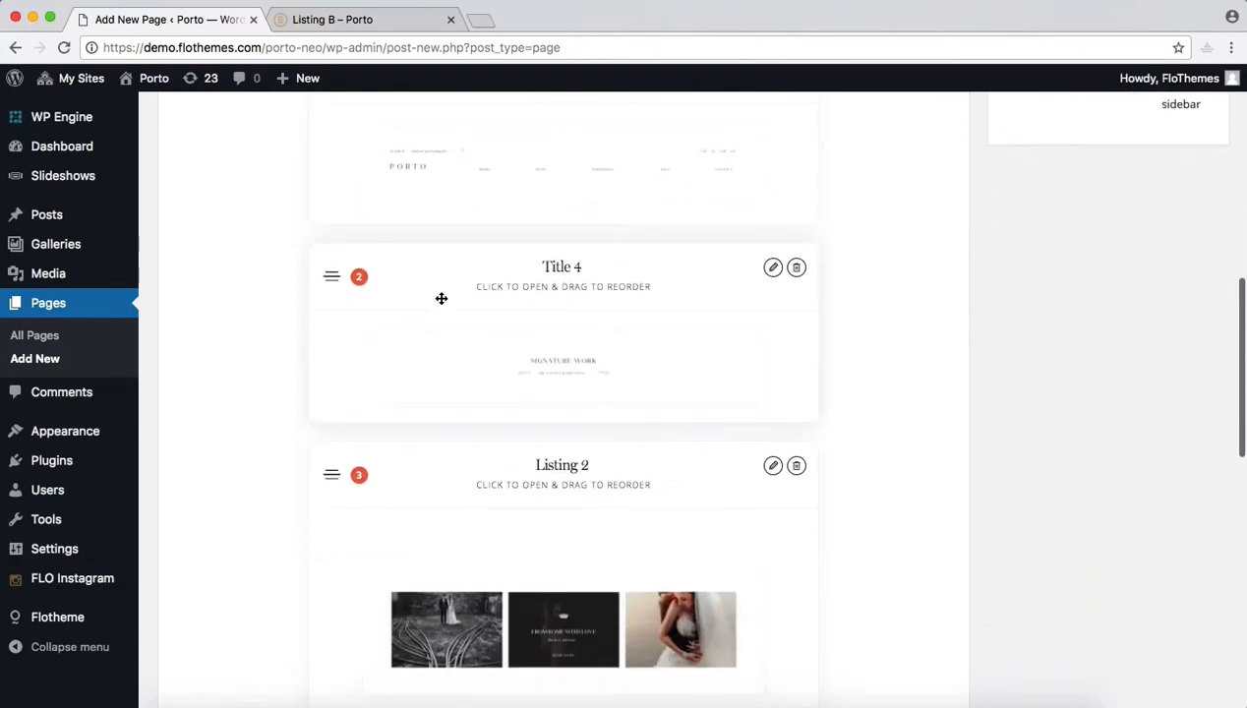
pyautogui.scroll(-3, 618, 384)
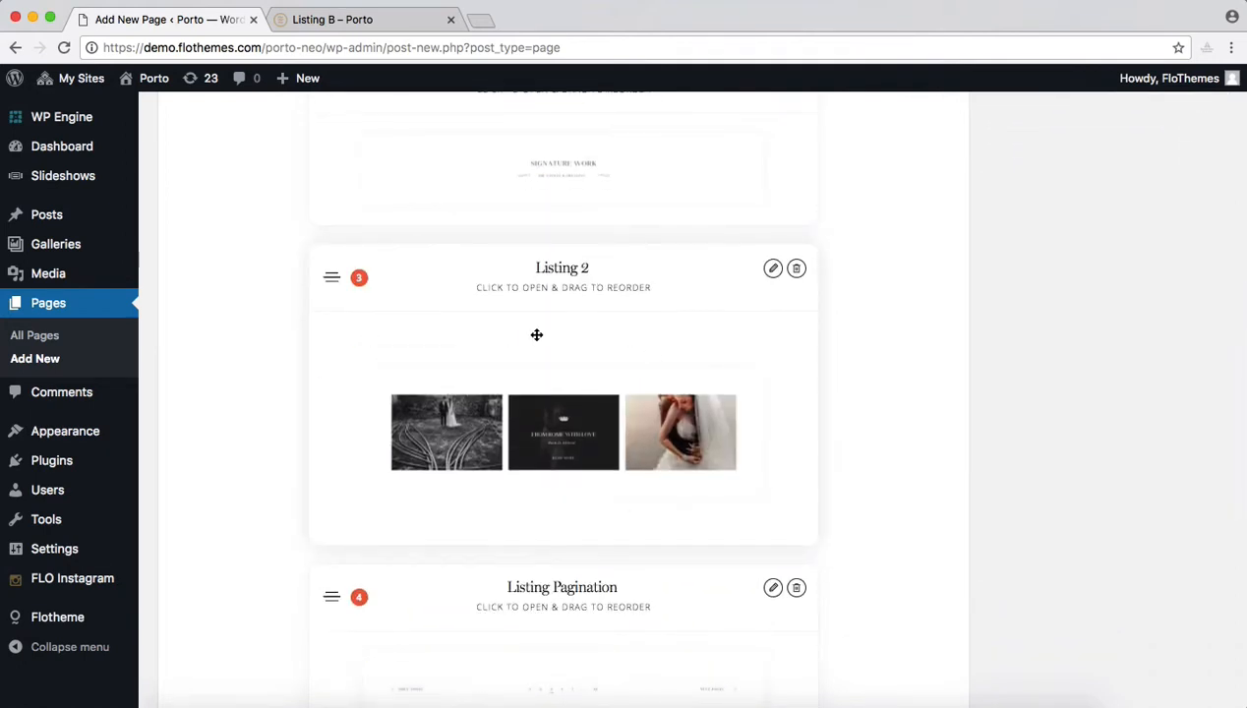
pyautogui.scroll(-5, 536, 334)
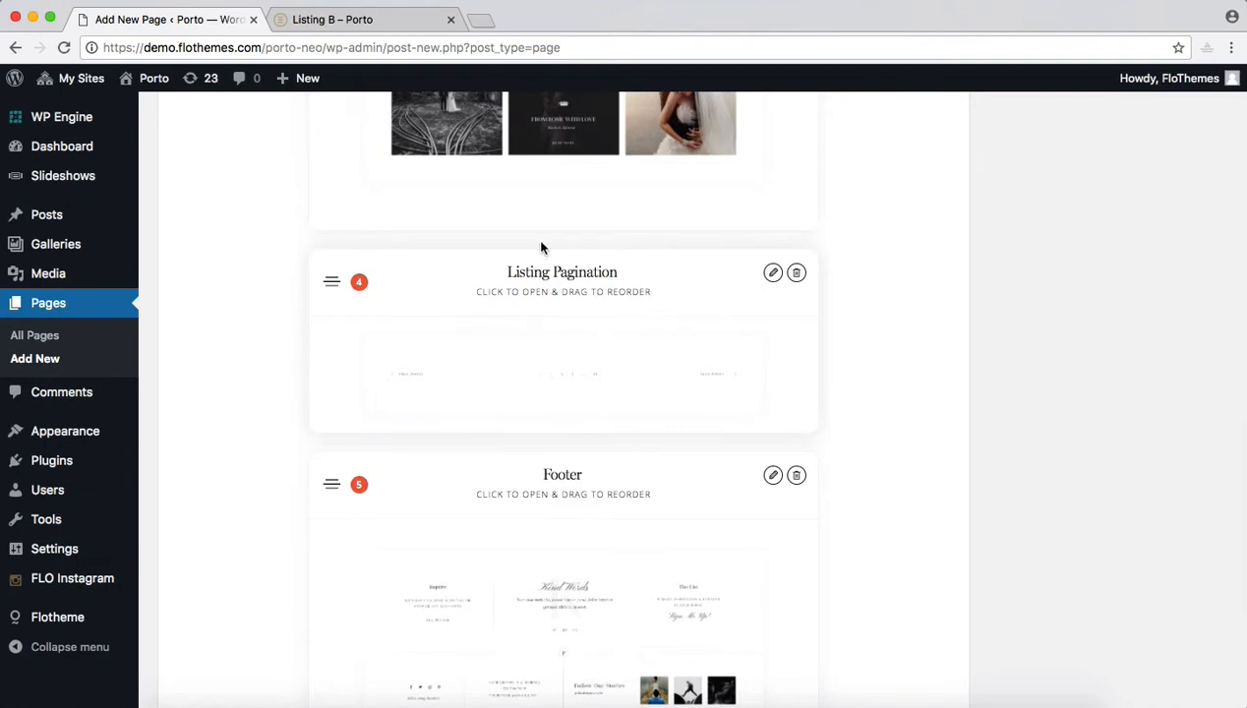
pyautogui.scroll(-4, 500, 356)
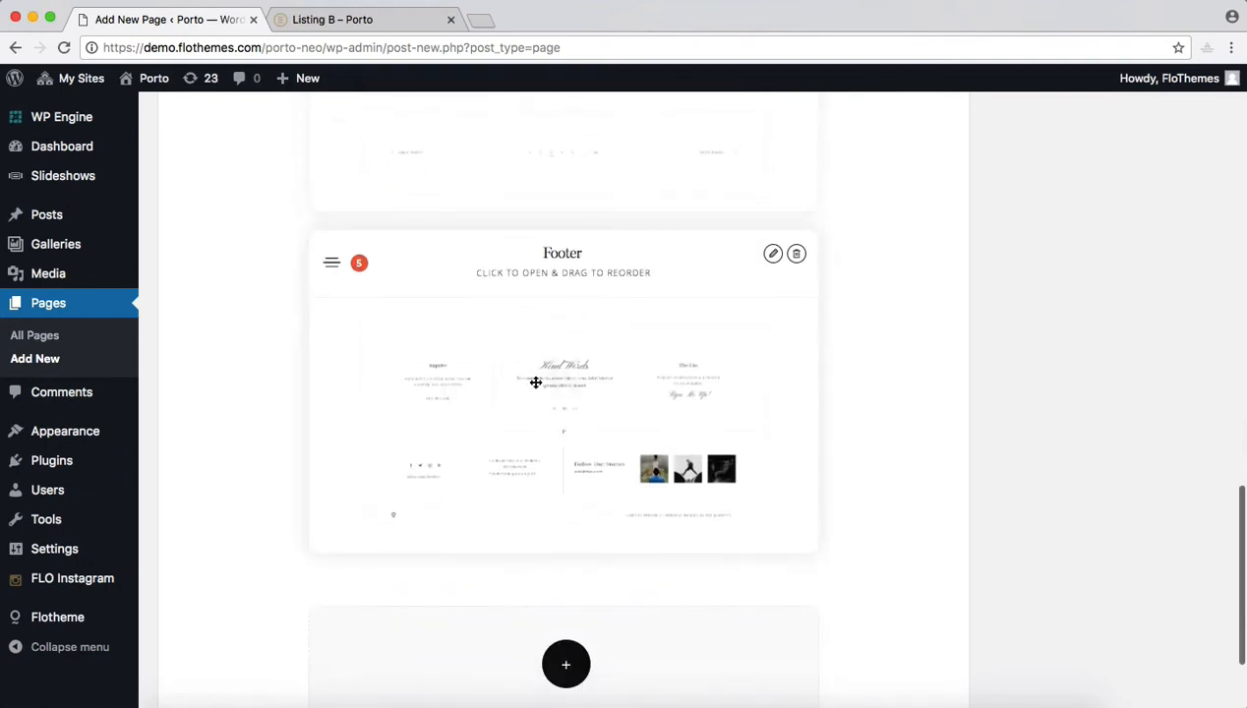
pyautogui.scroll(10, 535, 383)
pyautogui.scroll(4, 535, 383)
pyautogui.scroll(-2, 564, 279)
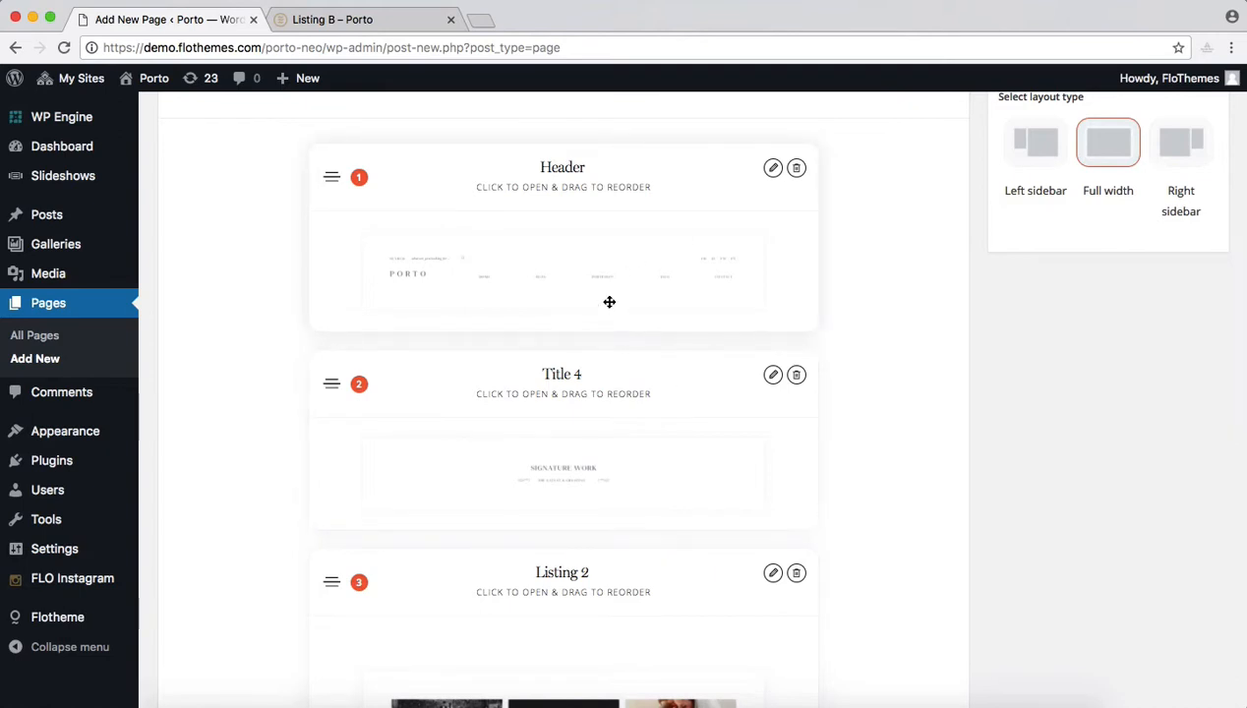
pyautogui.scroll(-3, 609, 302)
pyautogui.scroll(-4, 608, 302)
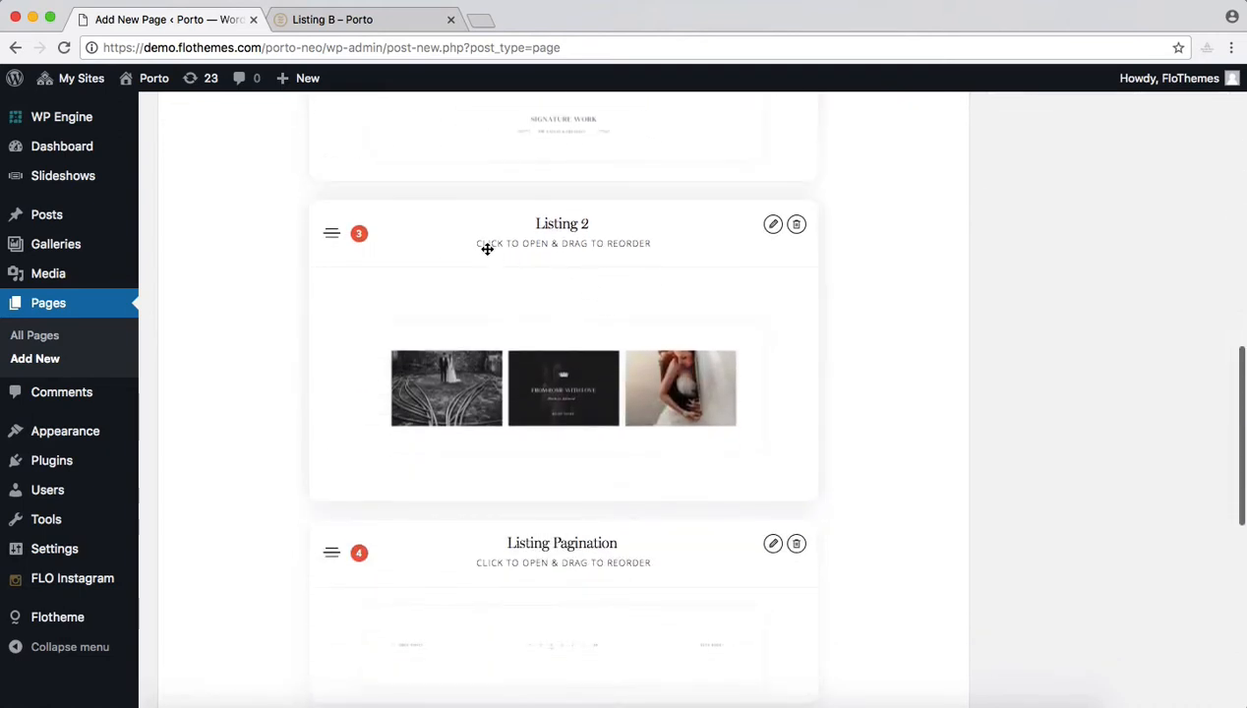
# - Open the Listing 2 block's settings and add the post categories Editorial, Portraits, Weddings and Photography
pyautogui.click(483, 242)
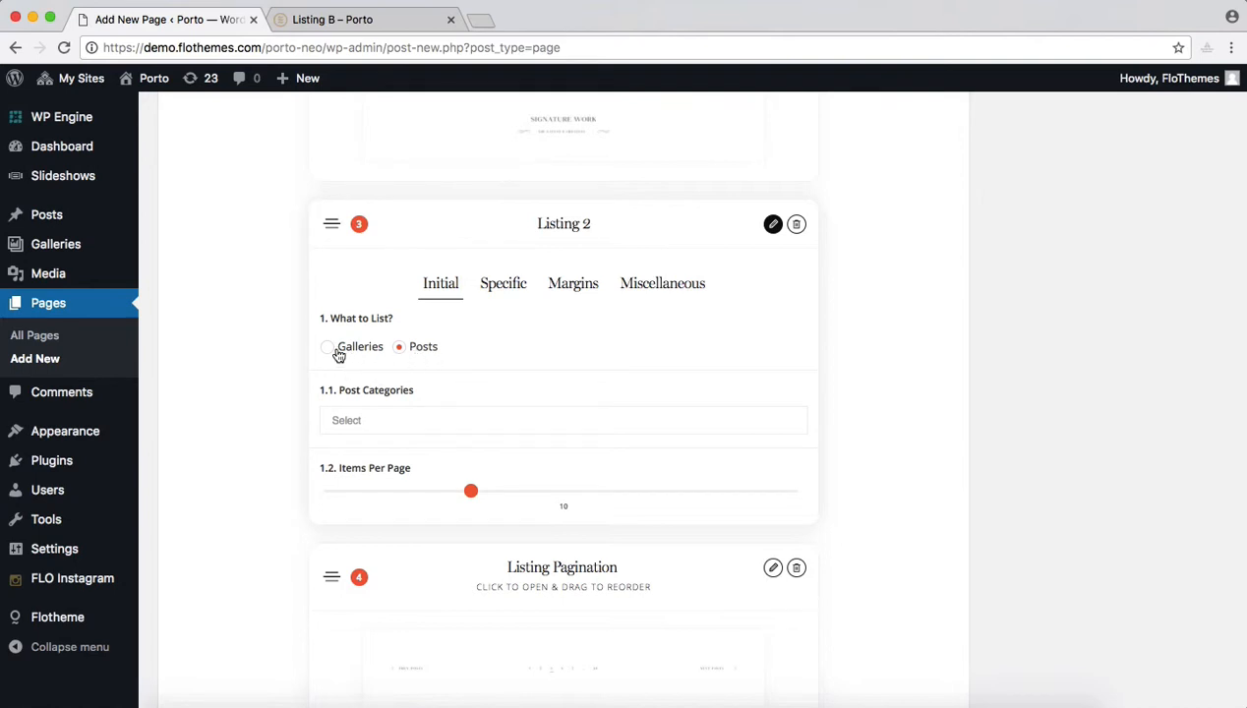
pyautogui.click(533, 420)
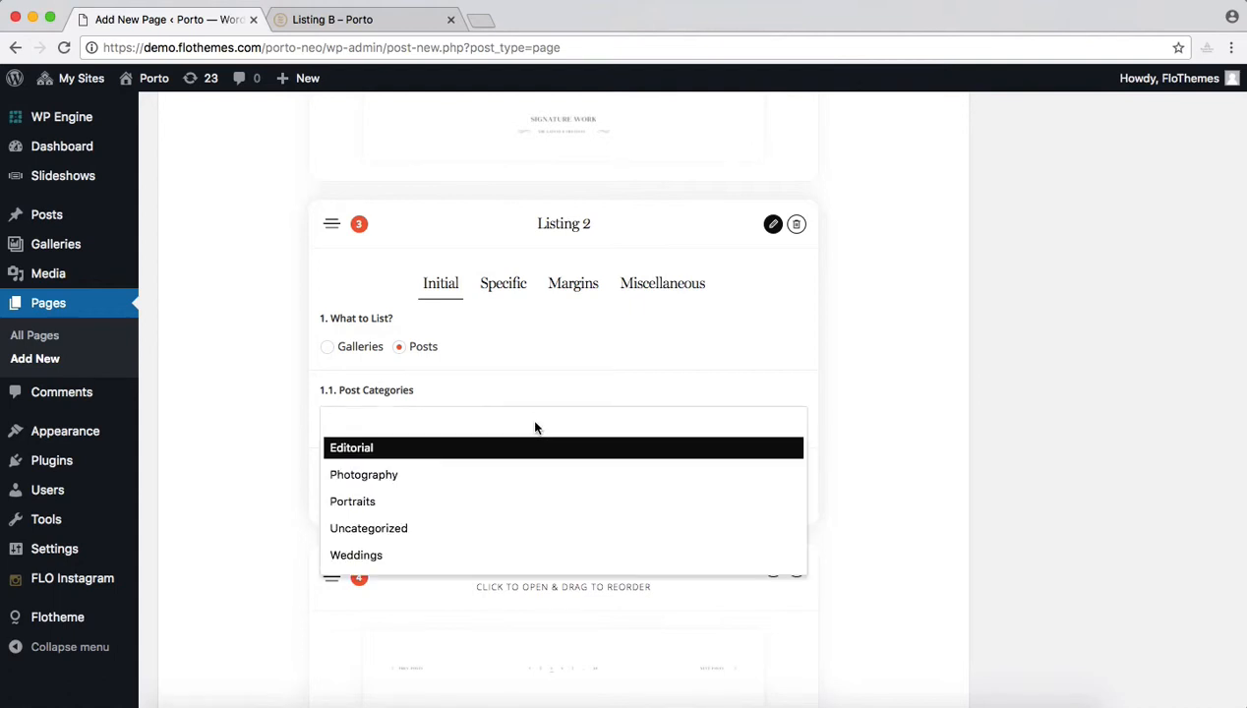
pyautogui.click(389, 454)
pyautogui.click(471, 419)
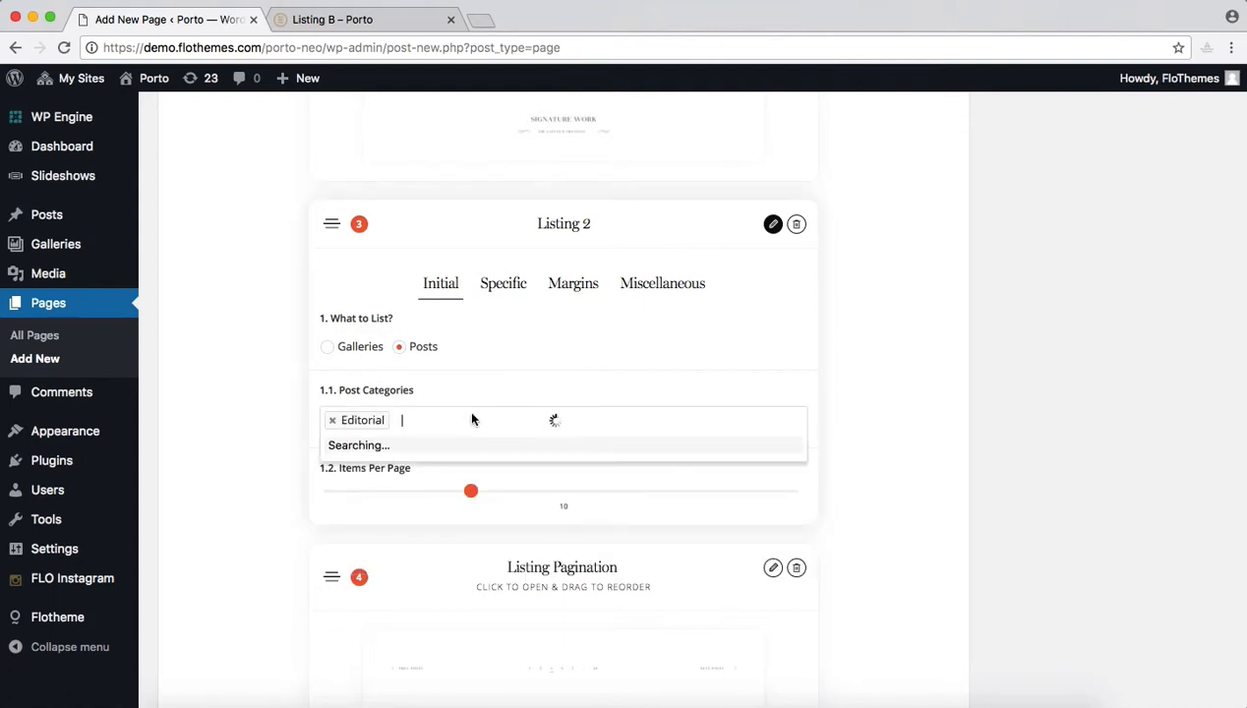
pyautogui.click(384, 473)
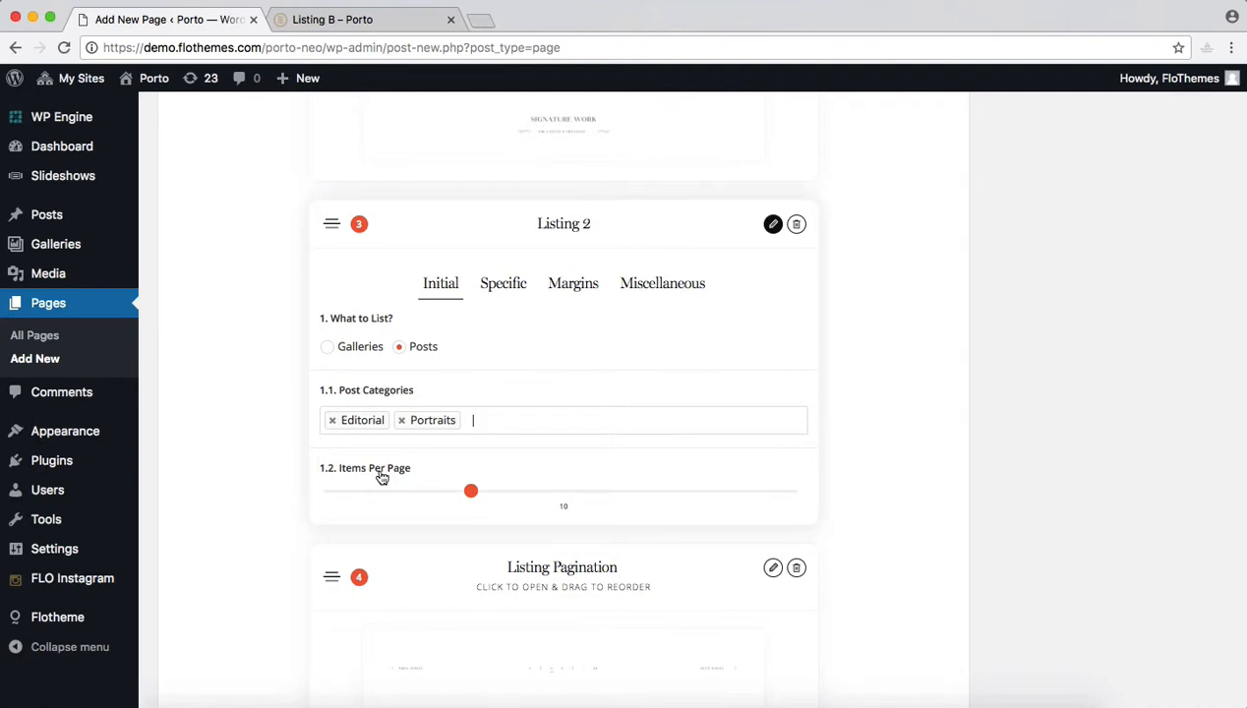
pyautogui.click(508, 431)
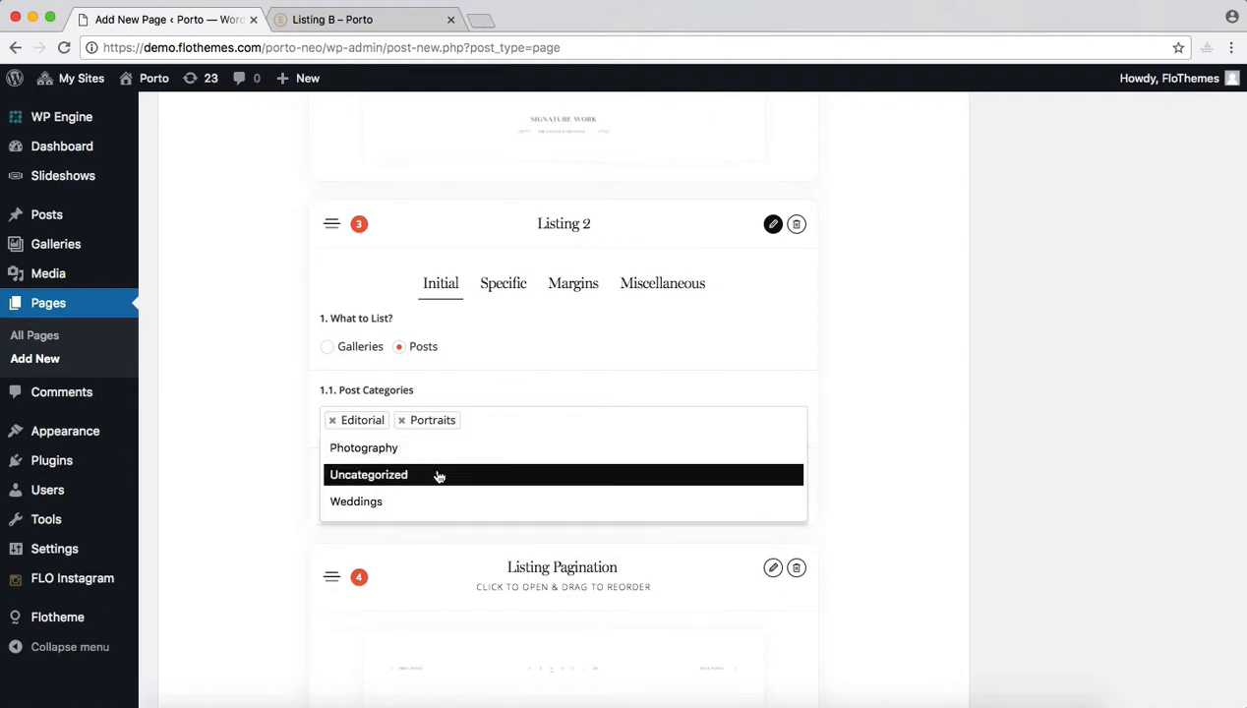
pyautogui.click(403, 502)
pyautogui.click(572, 426)
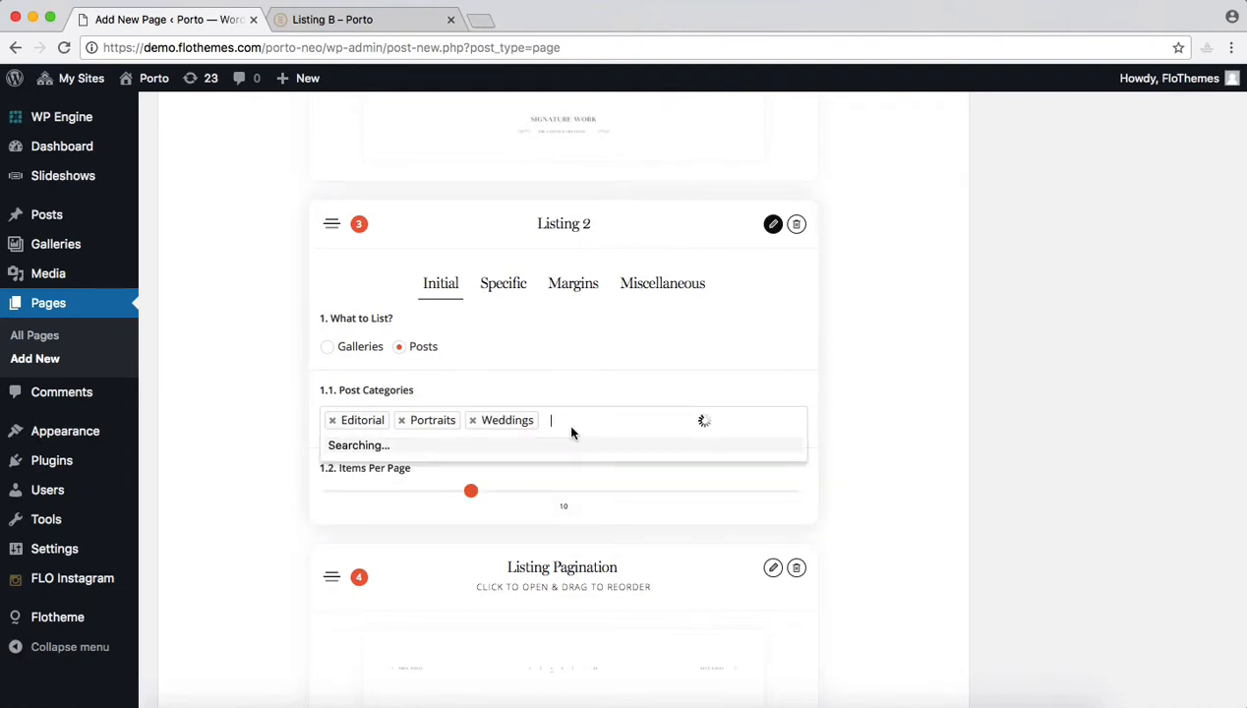
pyautogui.click(423, 450)
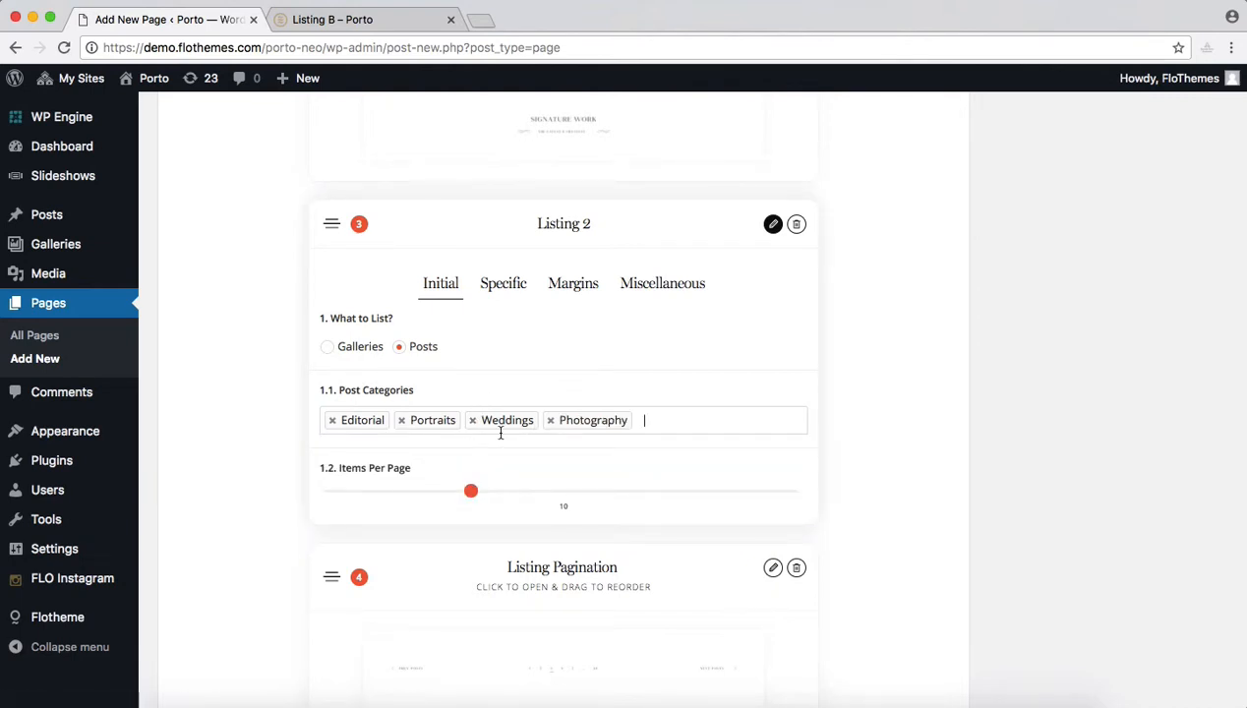
# - Check the blog layout variants listed in the Porto demo site's Blog navigation and return to the page editor
pyautogui.click(308, 20)
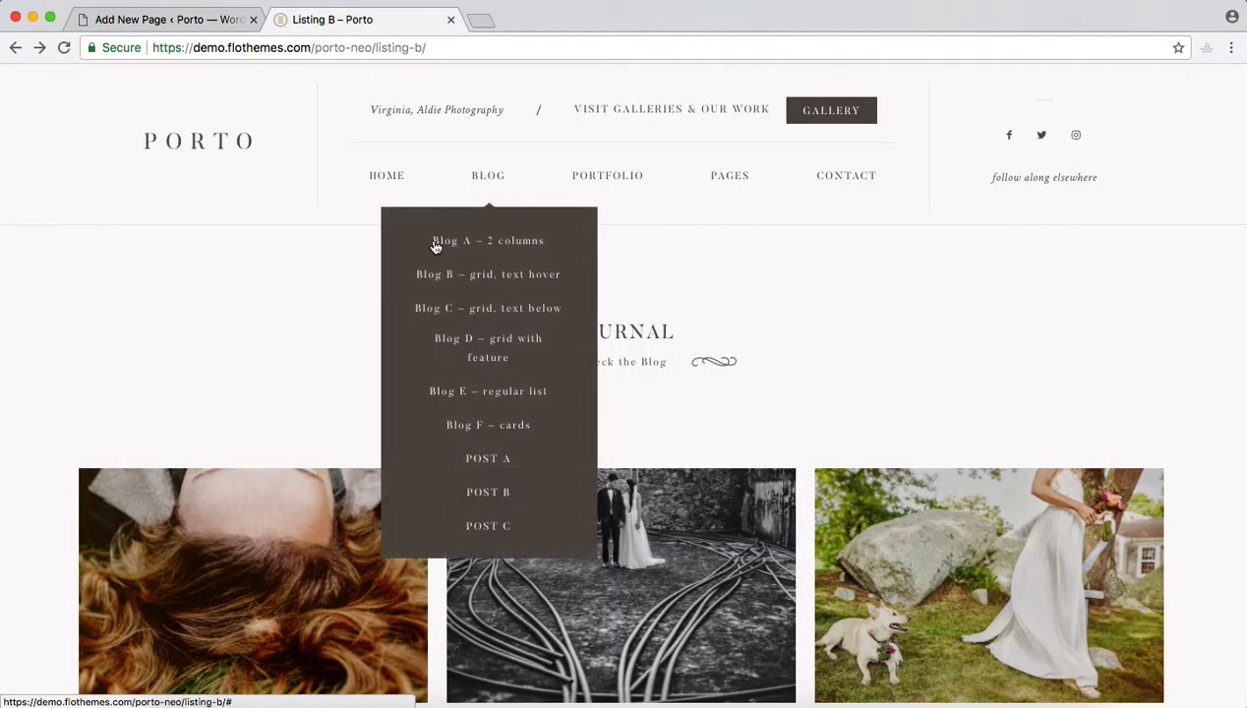
pyautogui.click(172, 20)
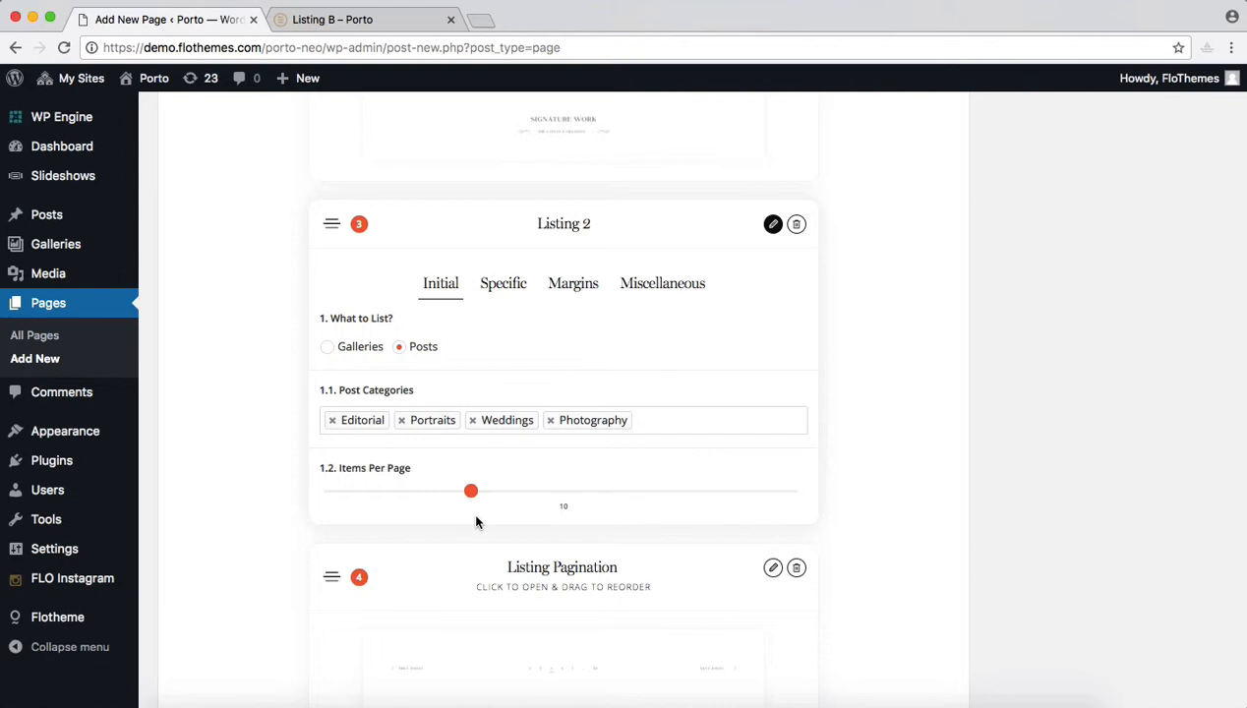
# - Examine the Listing 2 block's specific settings, including layout, items gap, columns and image overlay options
pyautogui.click(515, 285)
pyautogui.scroll(-3, 815, 369)
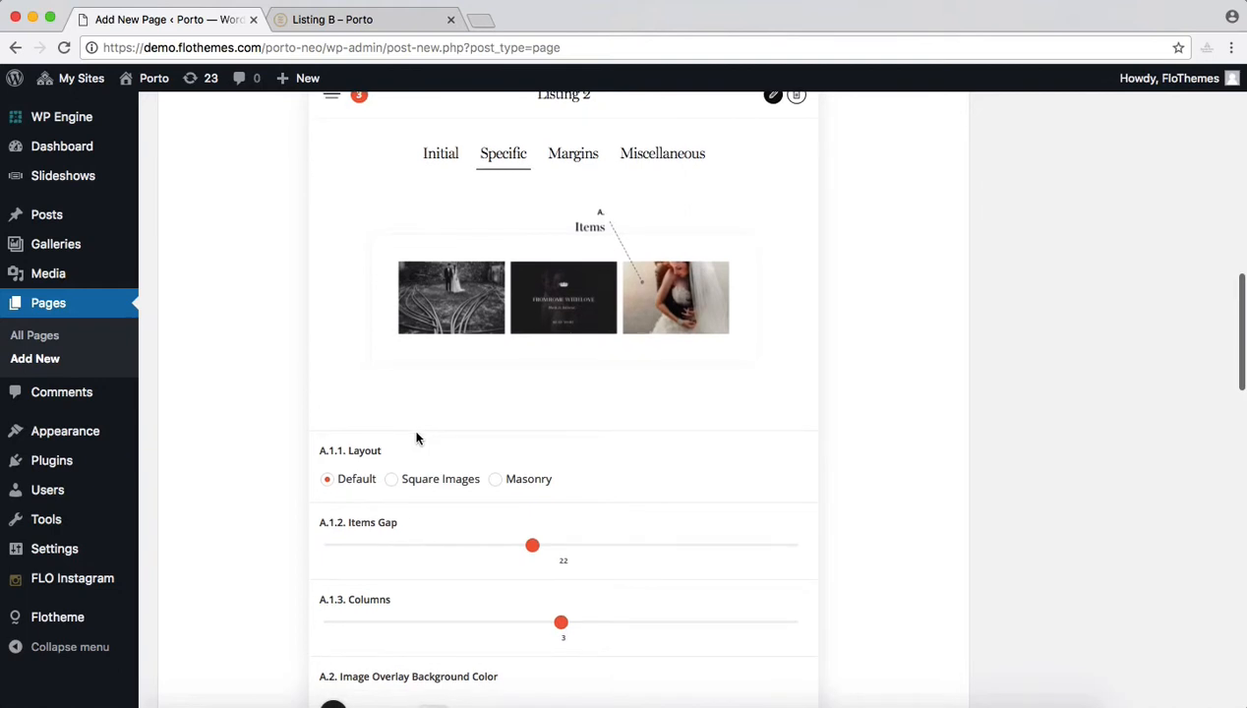
pyautogui.scroll(-2, 416, 436)
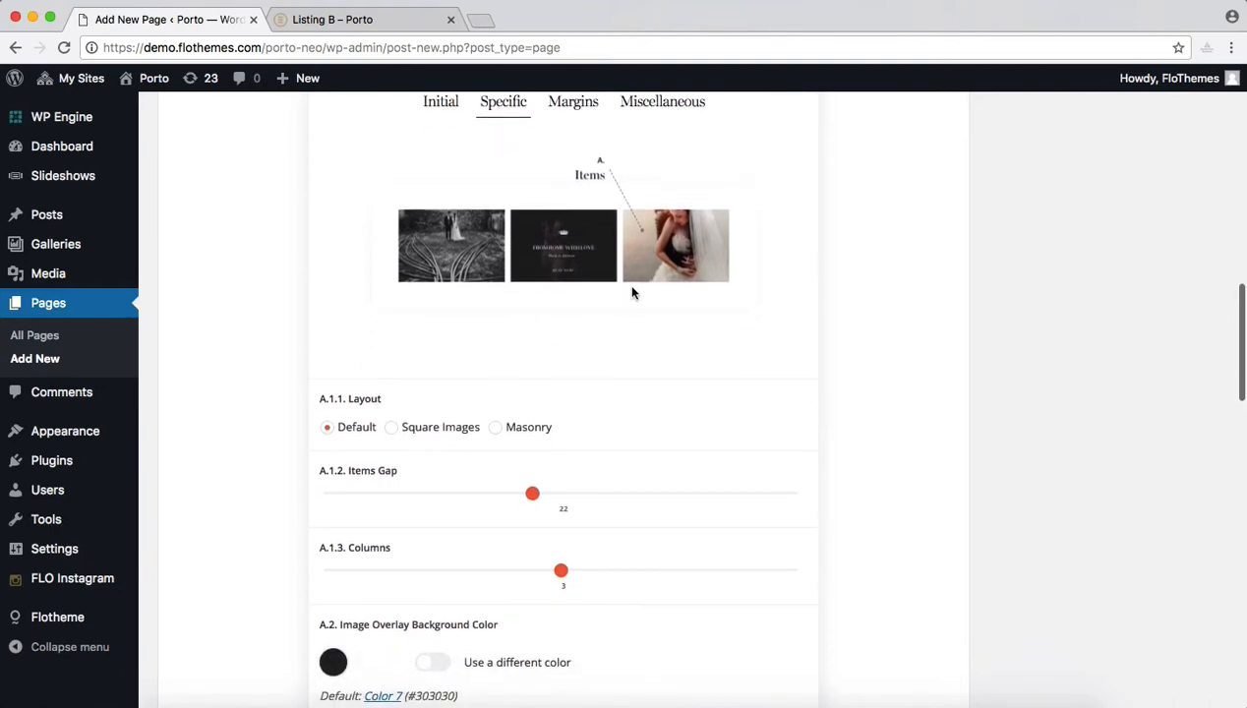
pyautogui.scroll(-3, 528, 447)
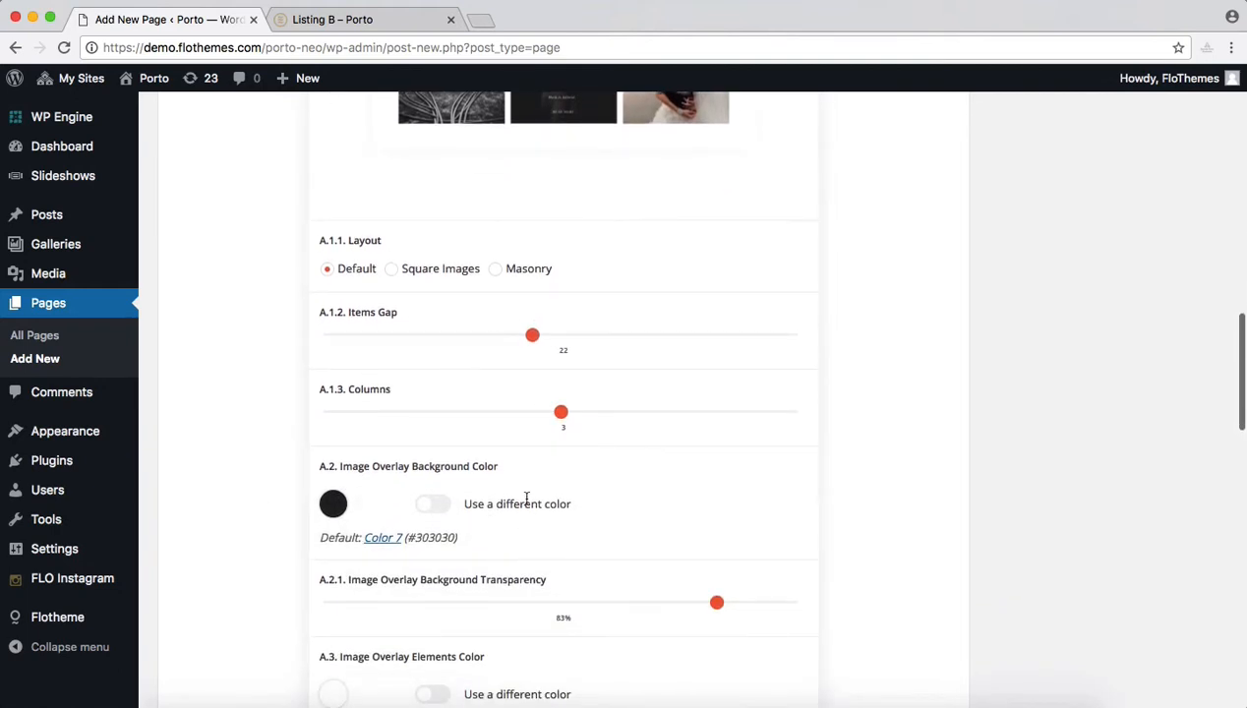
pyautogui.scroll(-3, 523, 500)
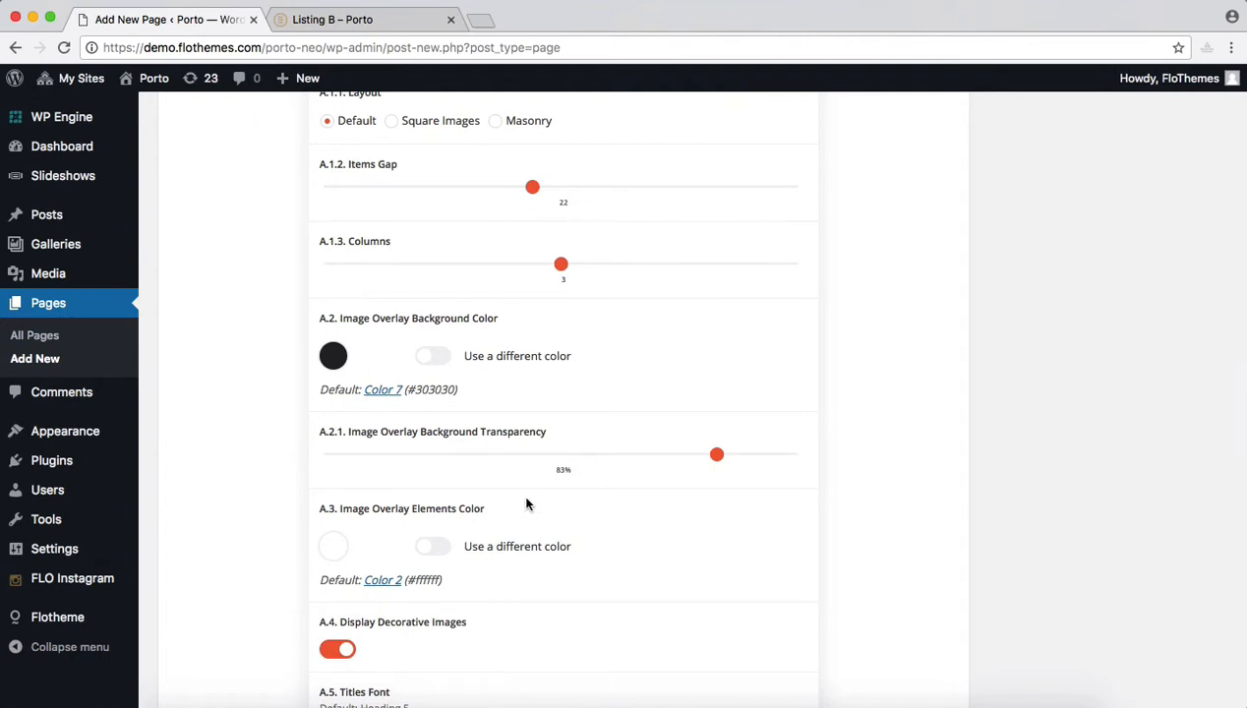
pyautogui.scroll(2, 526, 504)
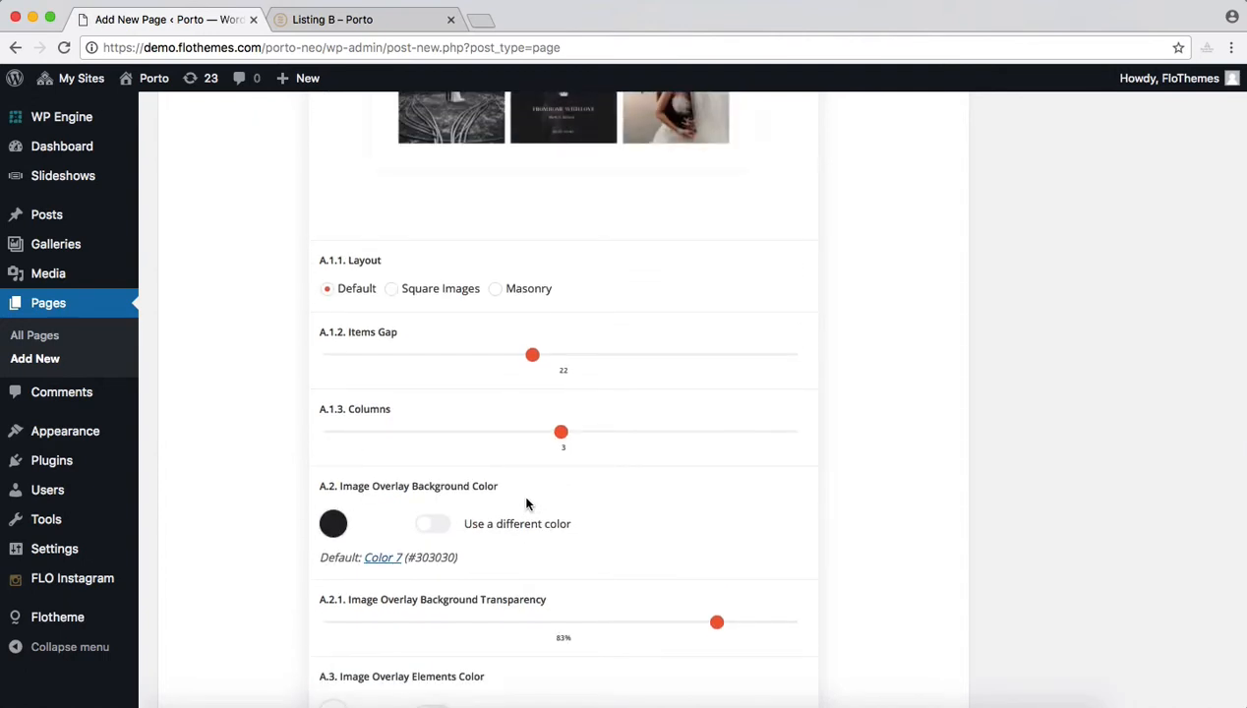
pyautogui.scroll(2, 526, 503)
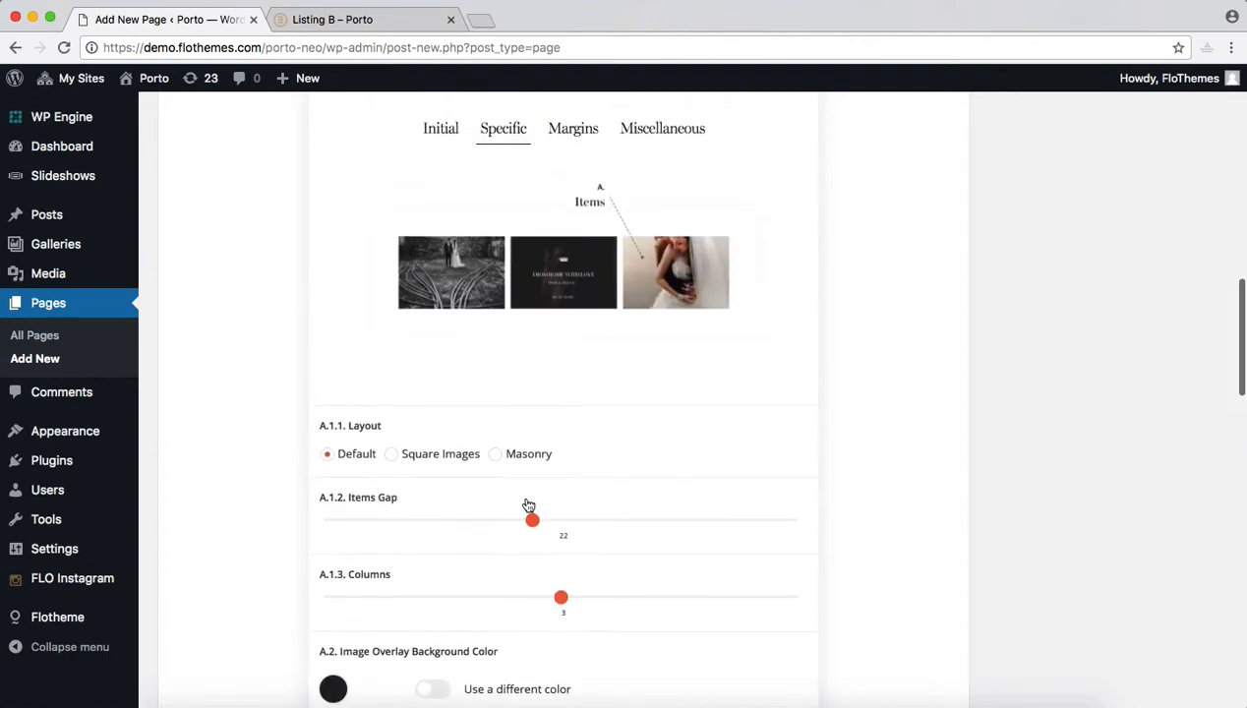
pyautogui.scroll(-1, 557, 311)
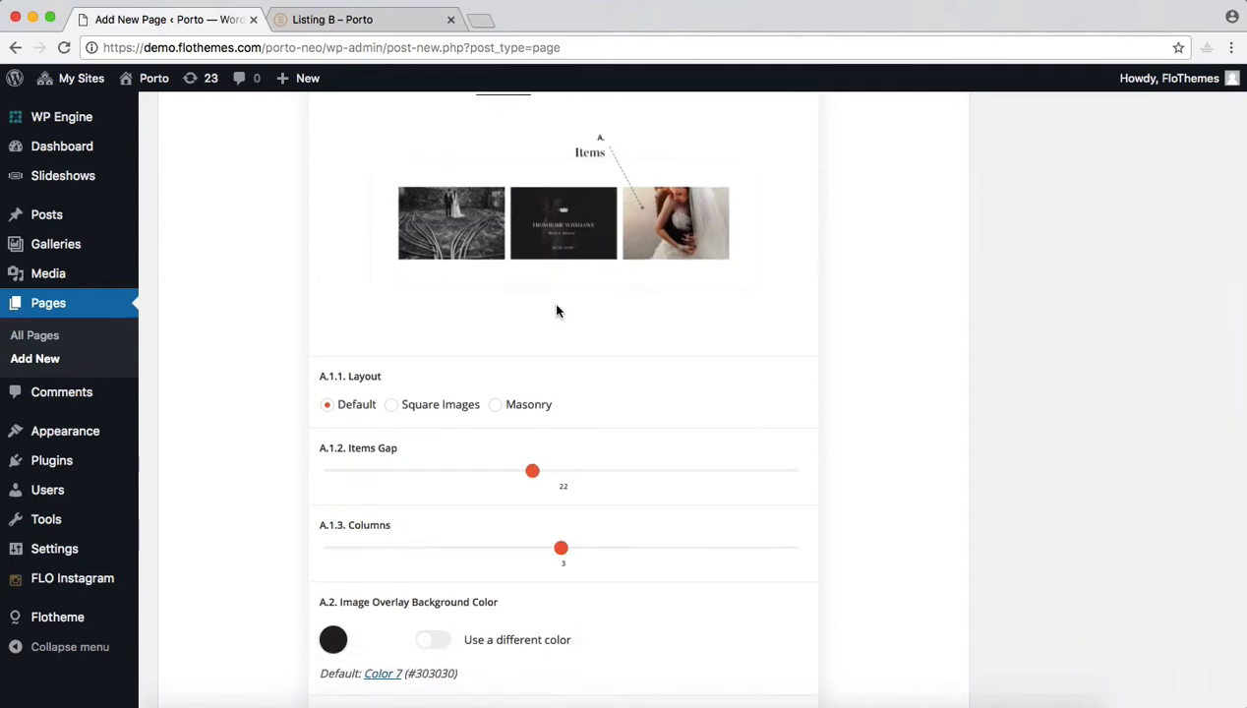
pyautogui.scroll(-1, 557, 311)
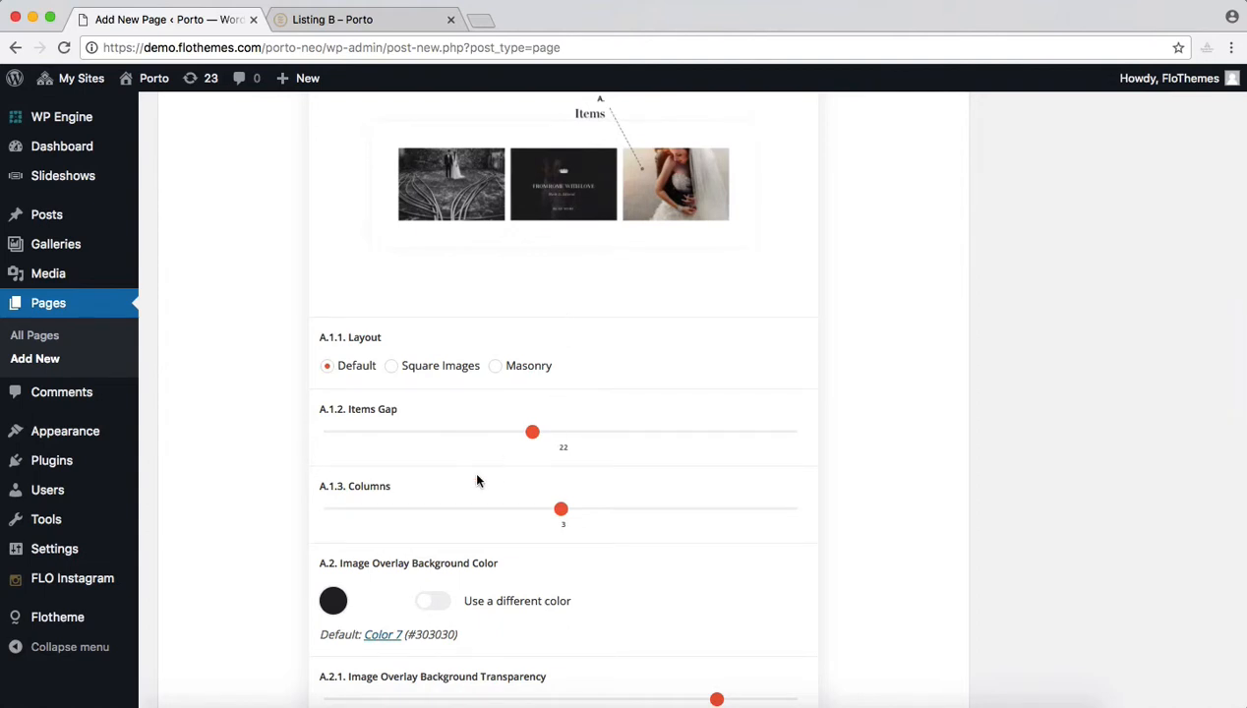
# - Set the Listing 2 block's items layout to Default
pyautogui.scroll(-1, 477, 480)
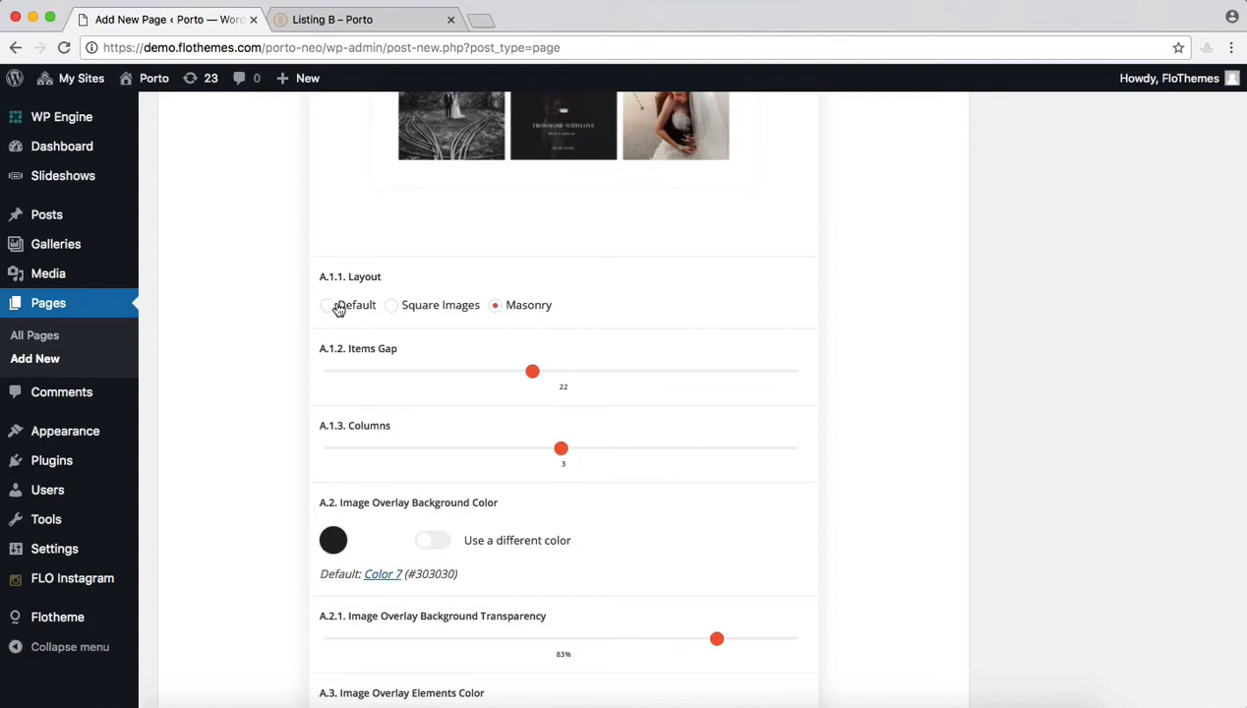
pyautogui.click(338, 307)
pyautogui.scroll(-3, 497, 462)
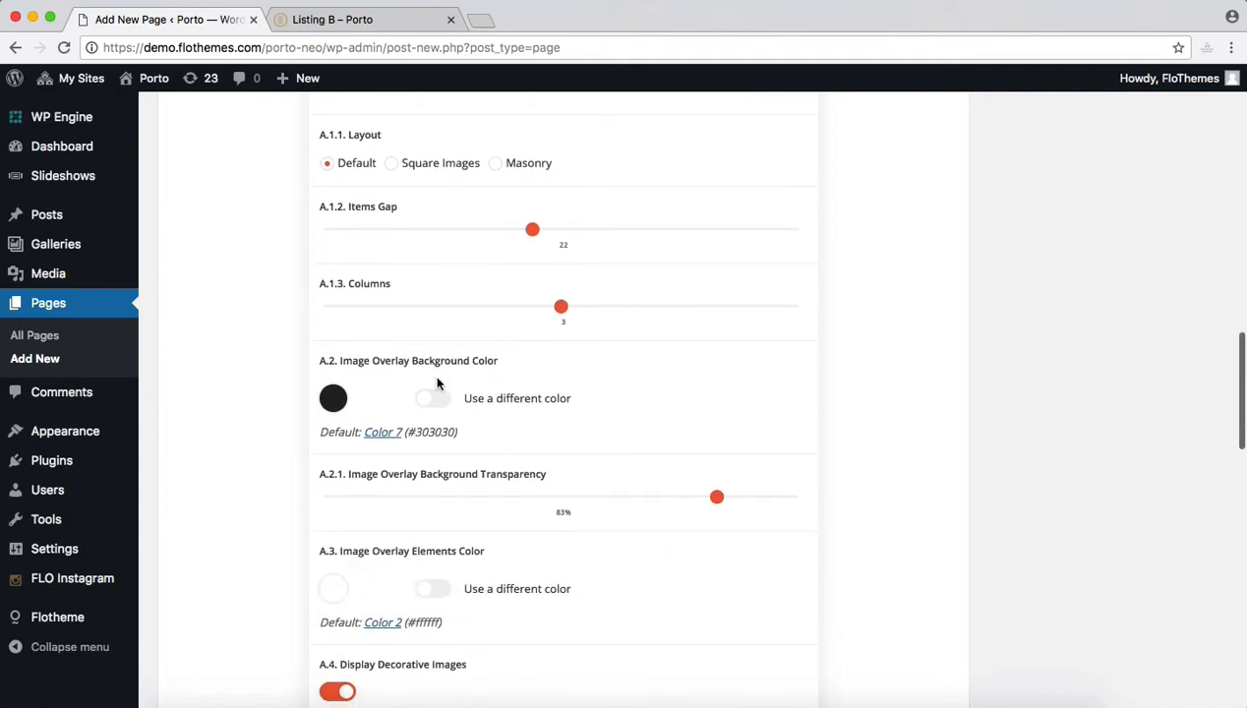
pyautogui.scroll(2, 437, 383)
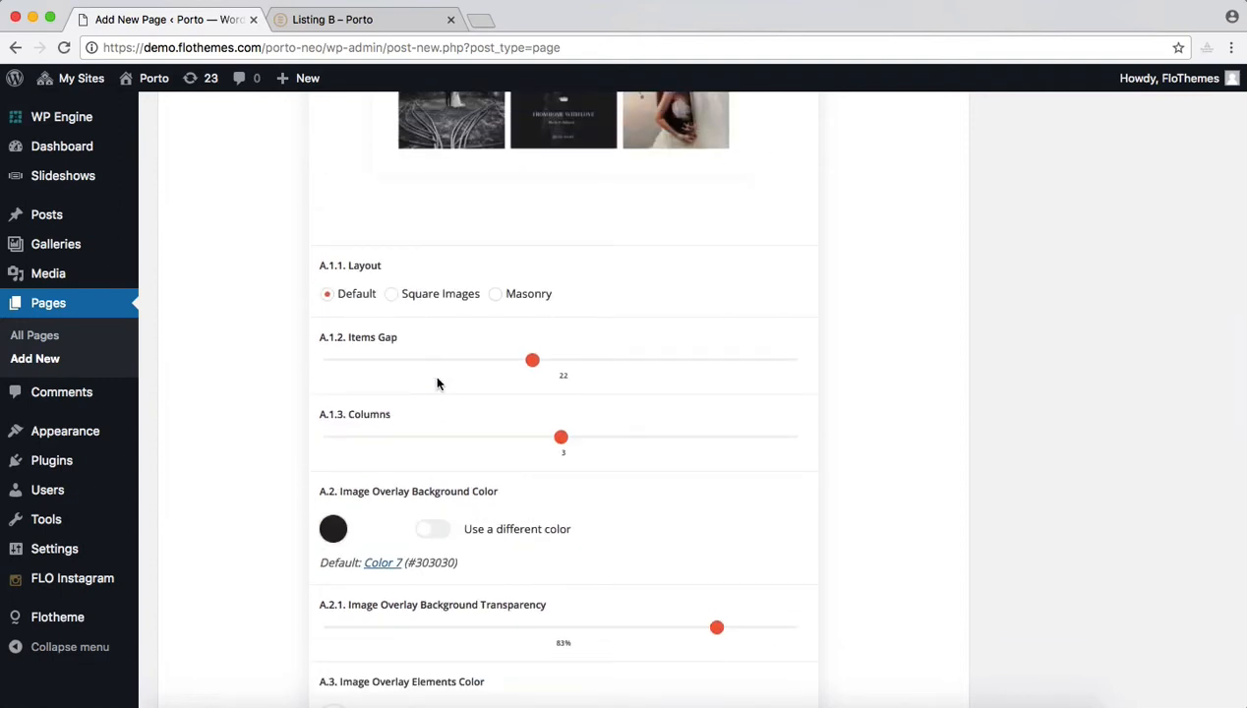
# - Compare the Listing 2 items gap, columns and image overlay settings with the post grid and overlay on the Listing B demo page
pyautogui.click(310, 19)
pyautogui.scroll(-3, 437, 412)
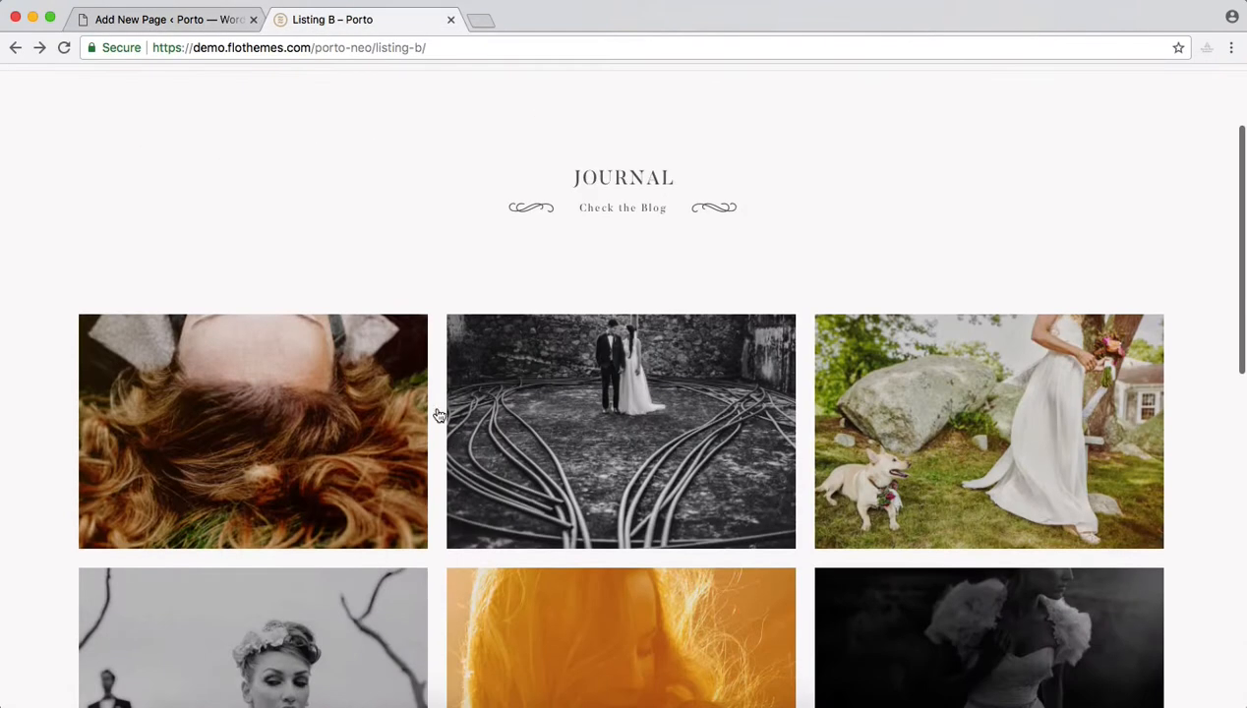
pyautogui.click(200, 22)
pyautogui.scroll(-2, 423, 423)
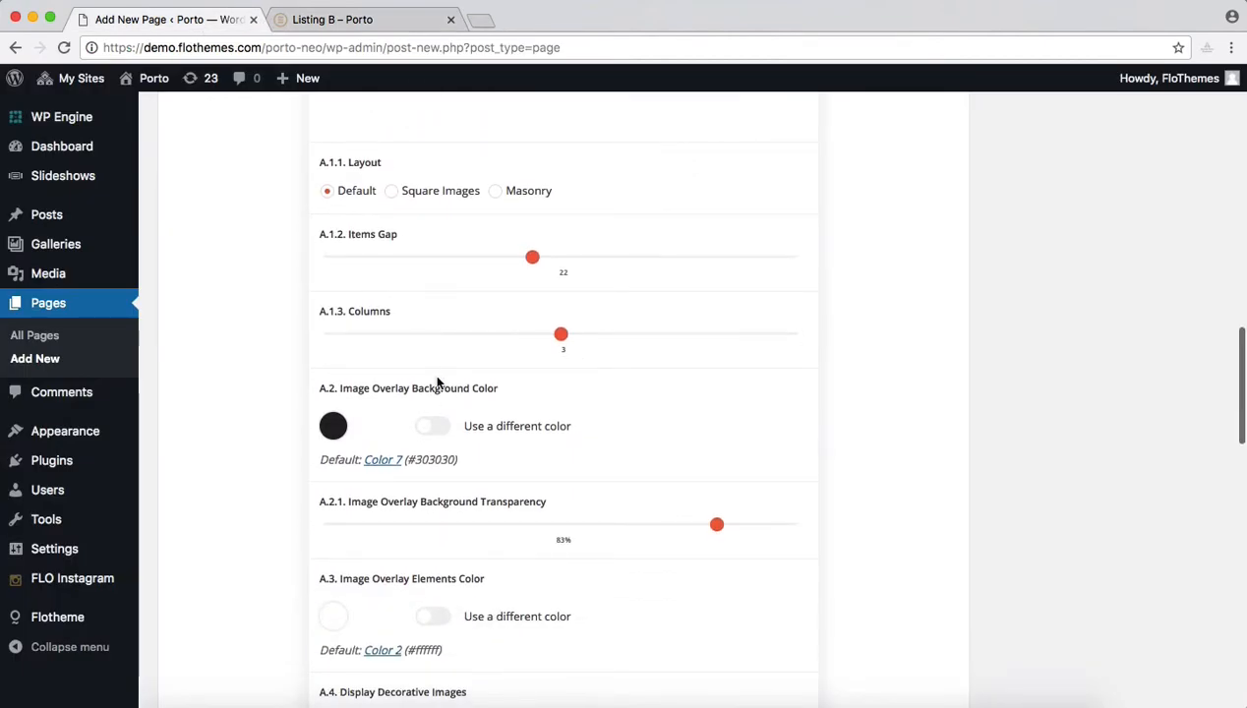
pyautogui.scroll(-1, 629, 422)
pyautogui.scroll(-3, 639, 426)
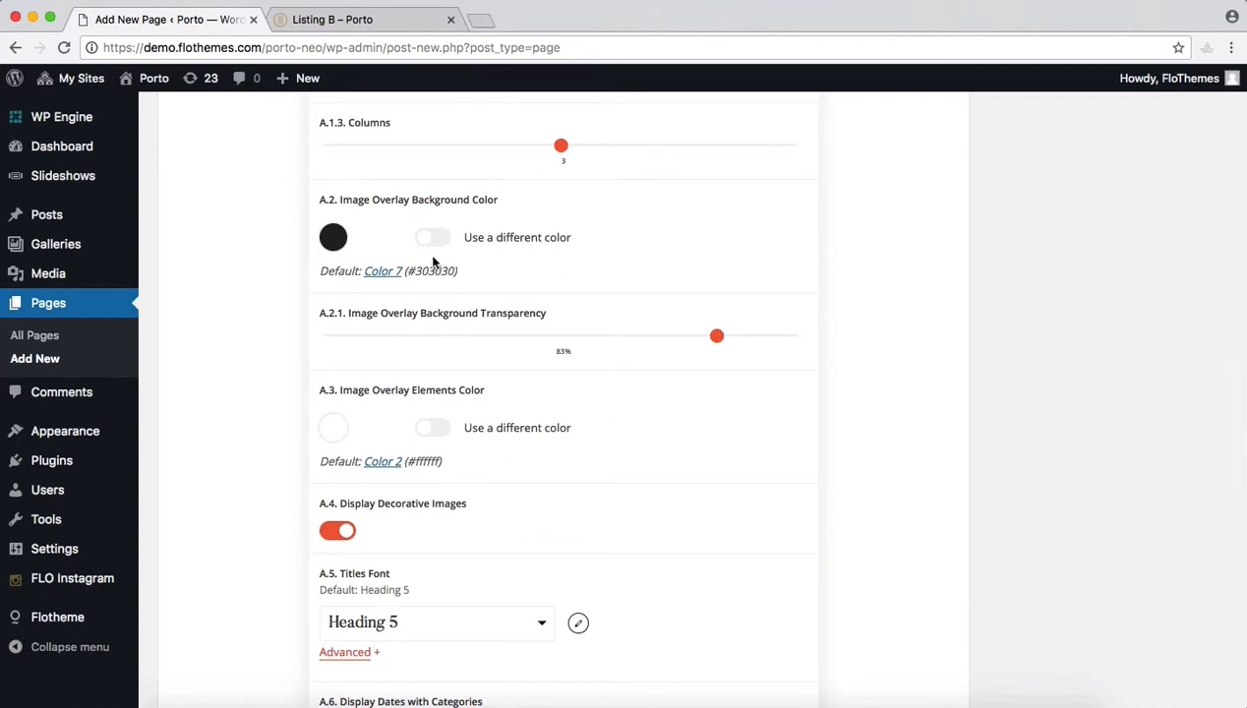
pyautogui.scroll(-3, 474, 268)
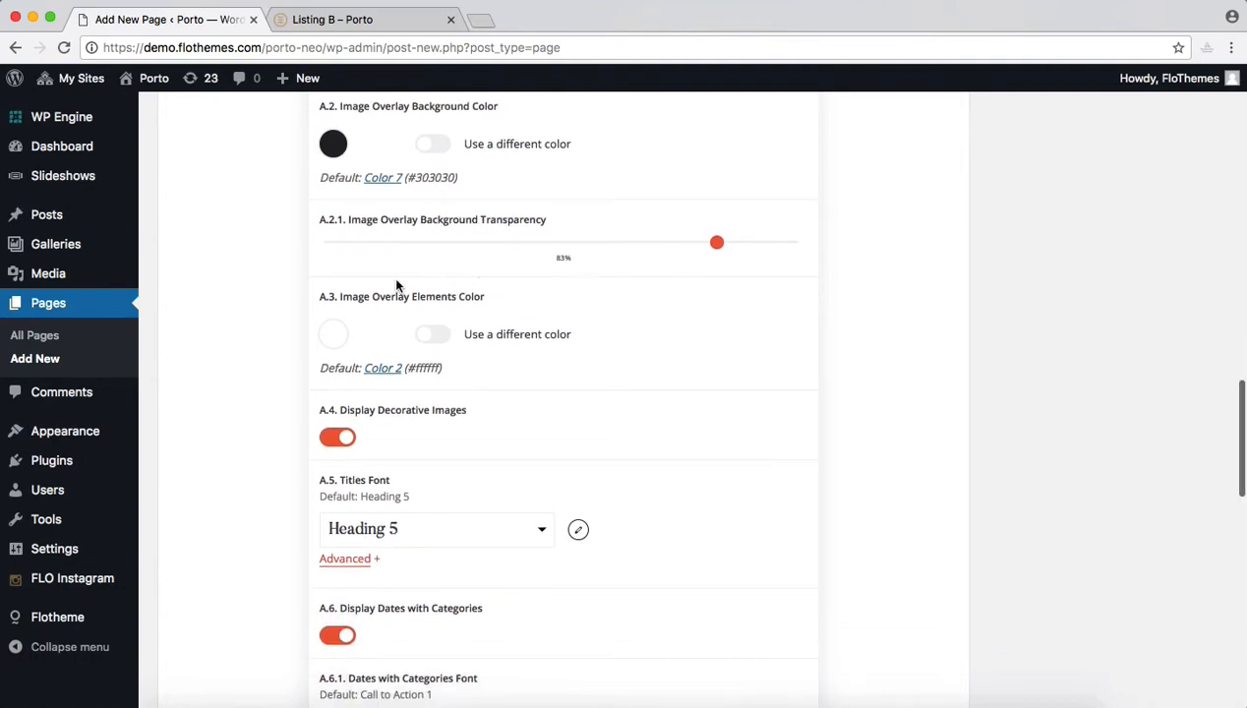
pyautogui.click(341, 27)
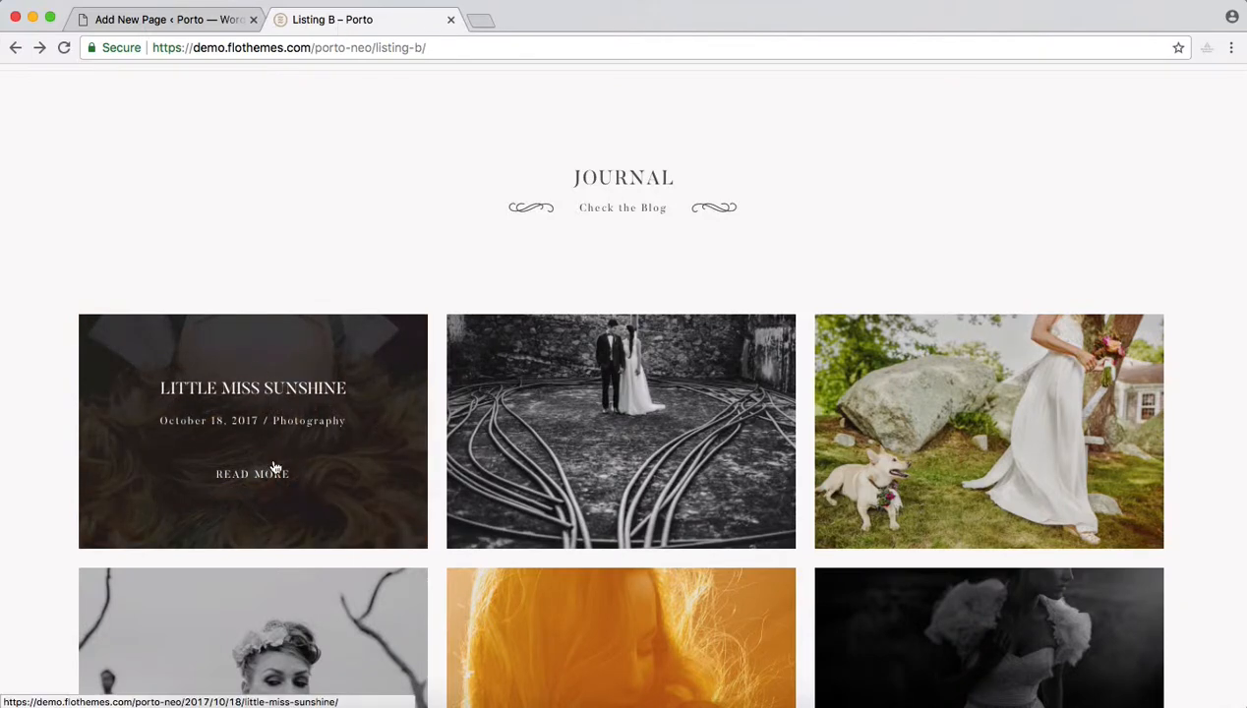
pyautogui.click(172, 22)
# - Review the Listing 2 block's decorative images, titles font, dates with categories and item link label settings, and collapse the block
pyautogui.scroll(-3, 539, 393)
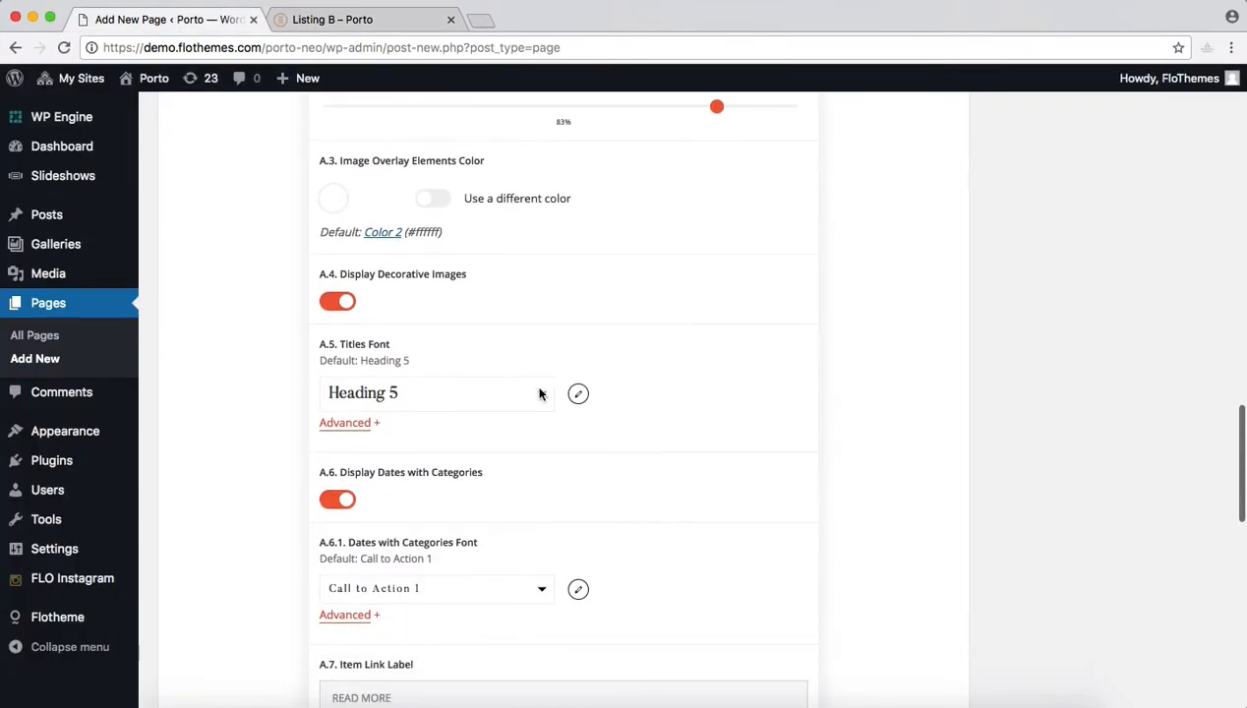
pyautogui.scroll(-7, 549, 486)
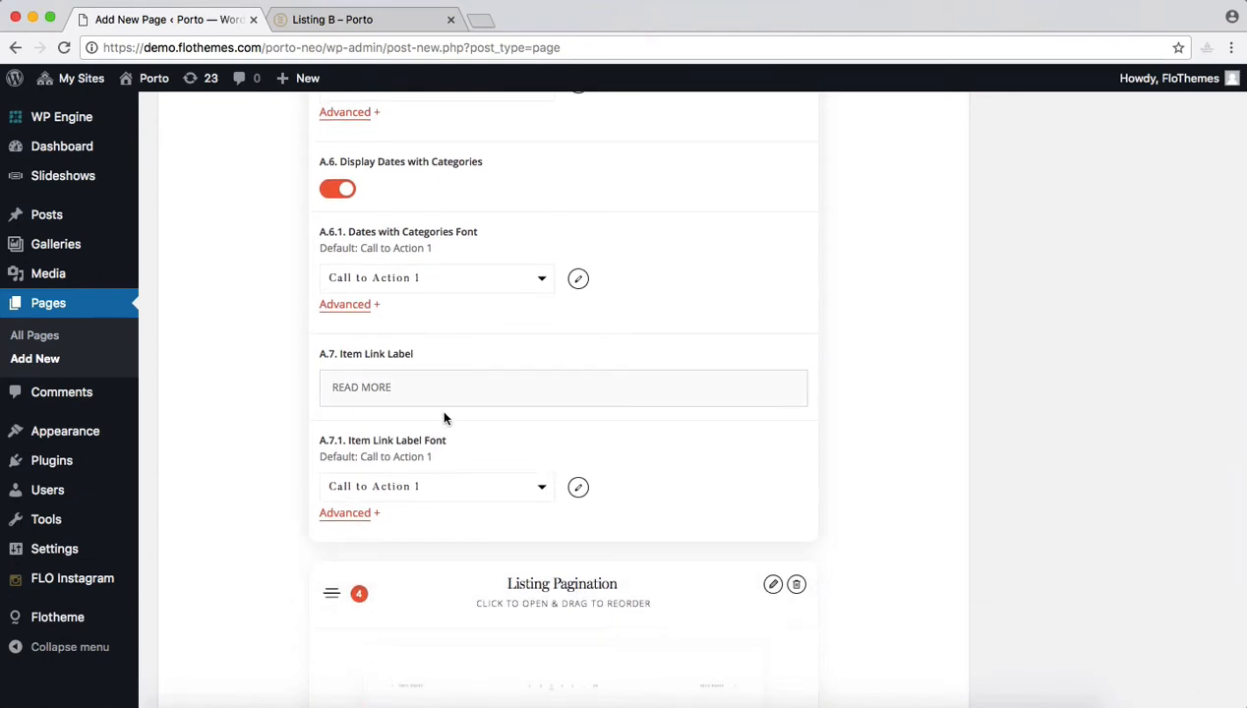
pyautogui.scroll(-3, 521, 367)
pyautogui.scroll(12, 826, 385)
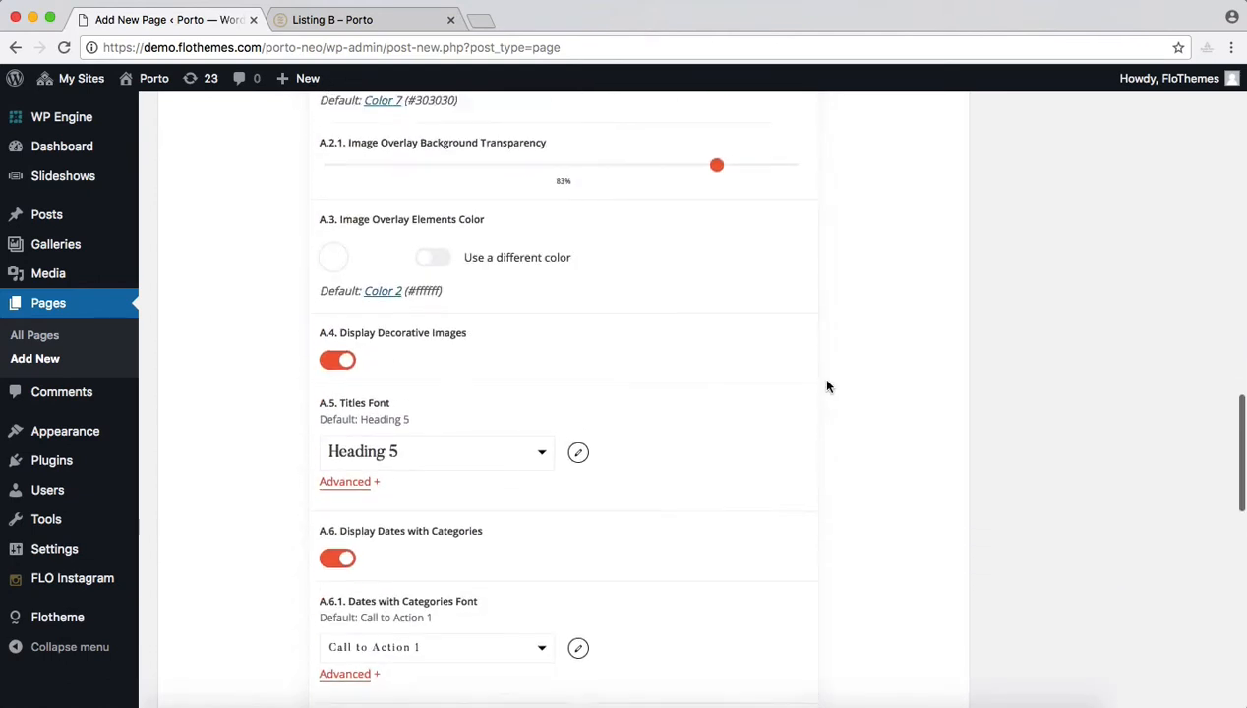
pyautogui.scroll(12, 825, 385)
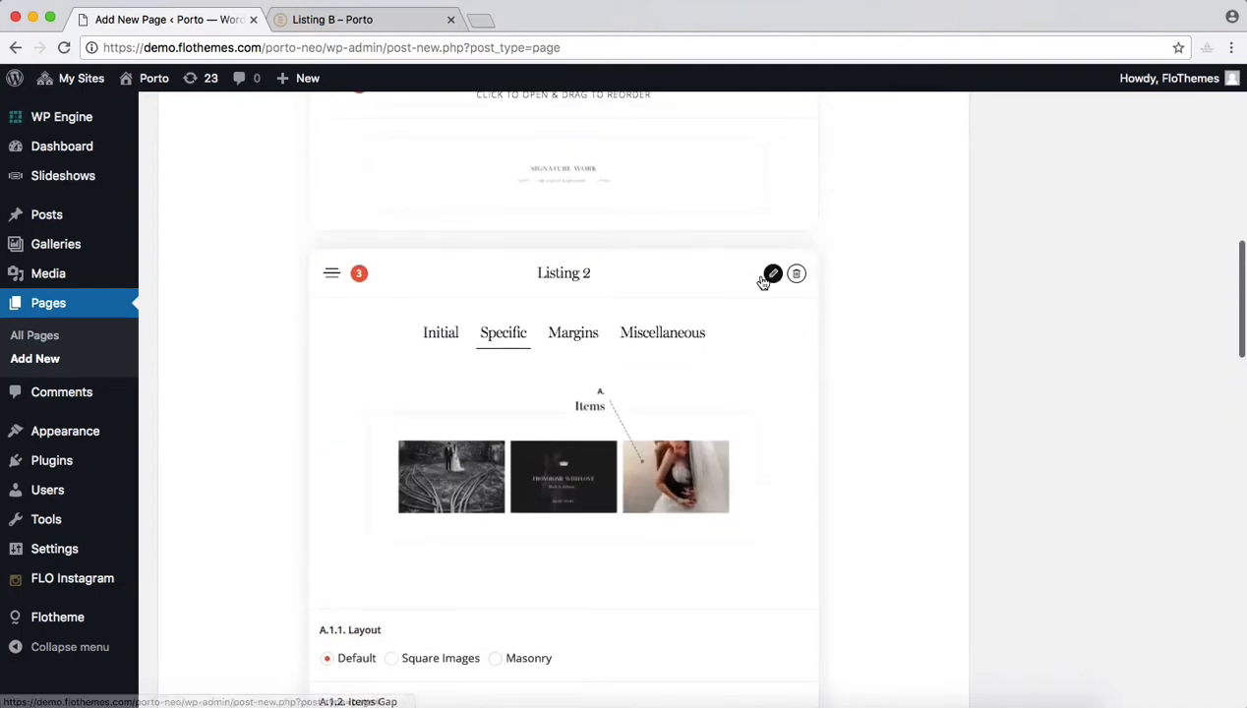
pyautogui.click(732, 279)
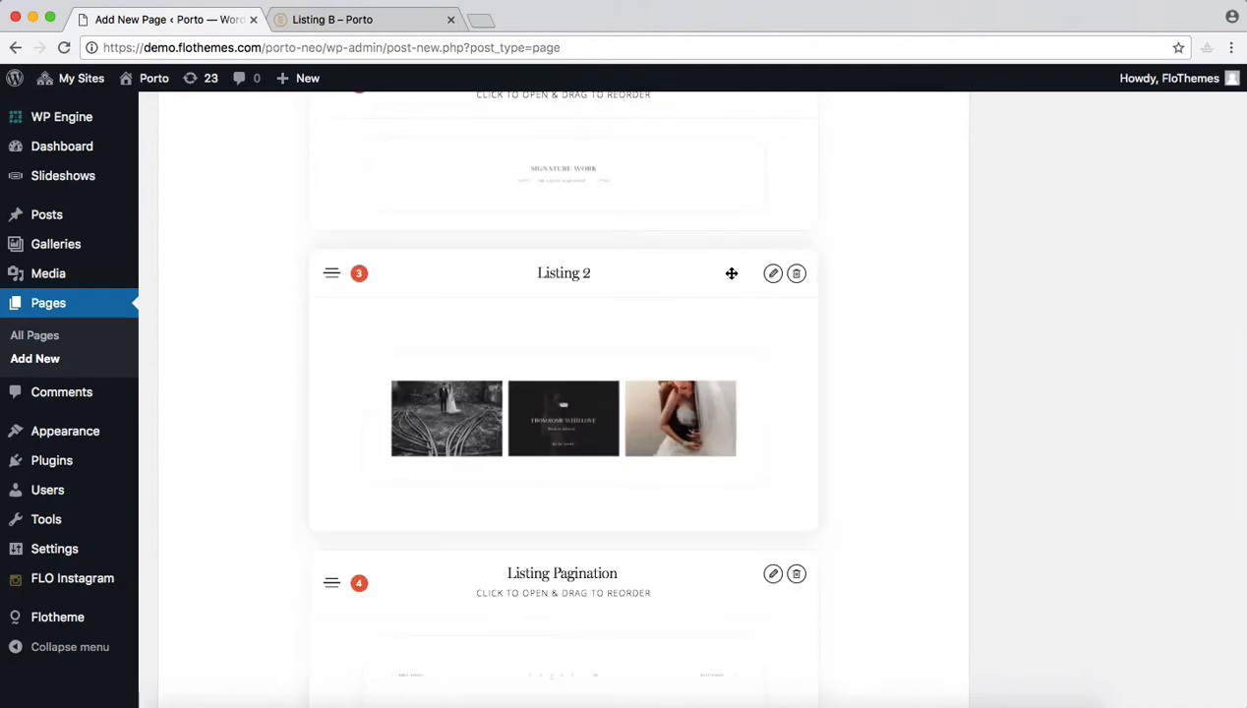
# - Add a Listing Category Switcher block to the page and move it directly above the Listing 2 block
pyautogui.scroll(-8, 861, 398)
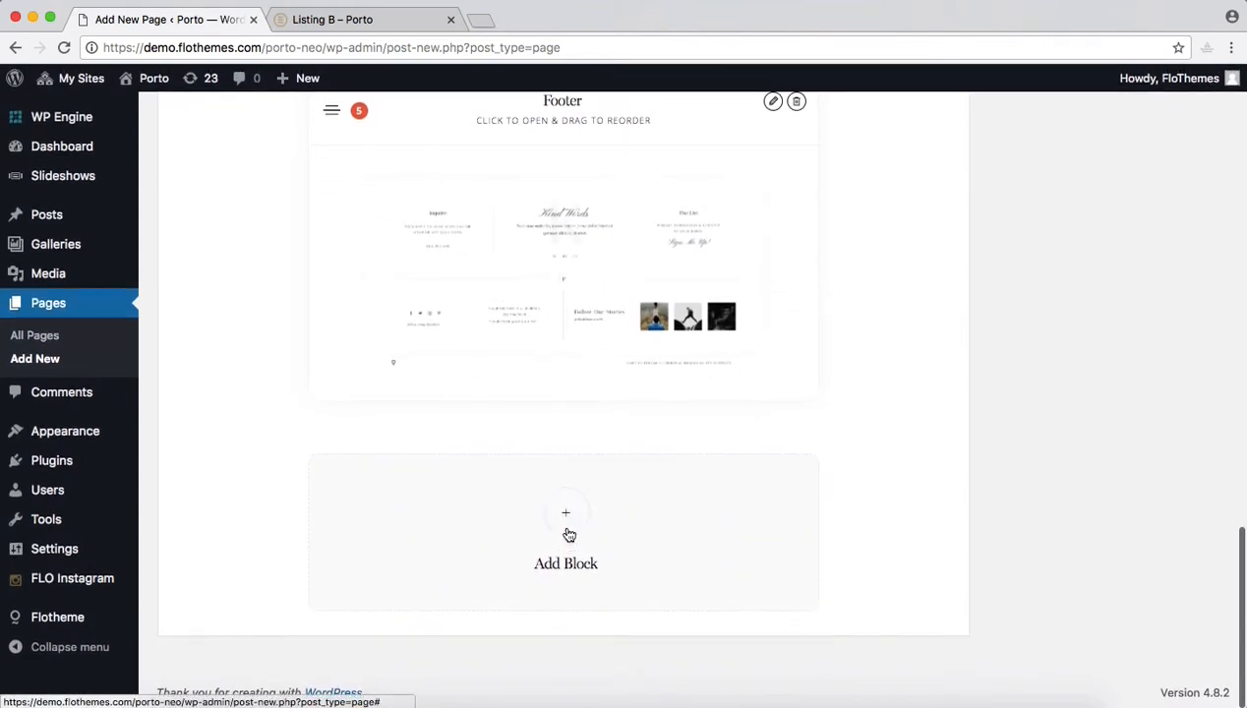
pyautogui.click(569, 534)
pyautogui.scroll(-5, 556, 348)
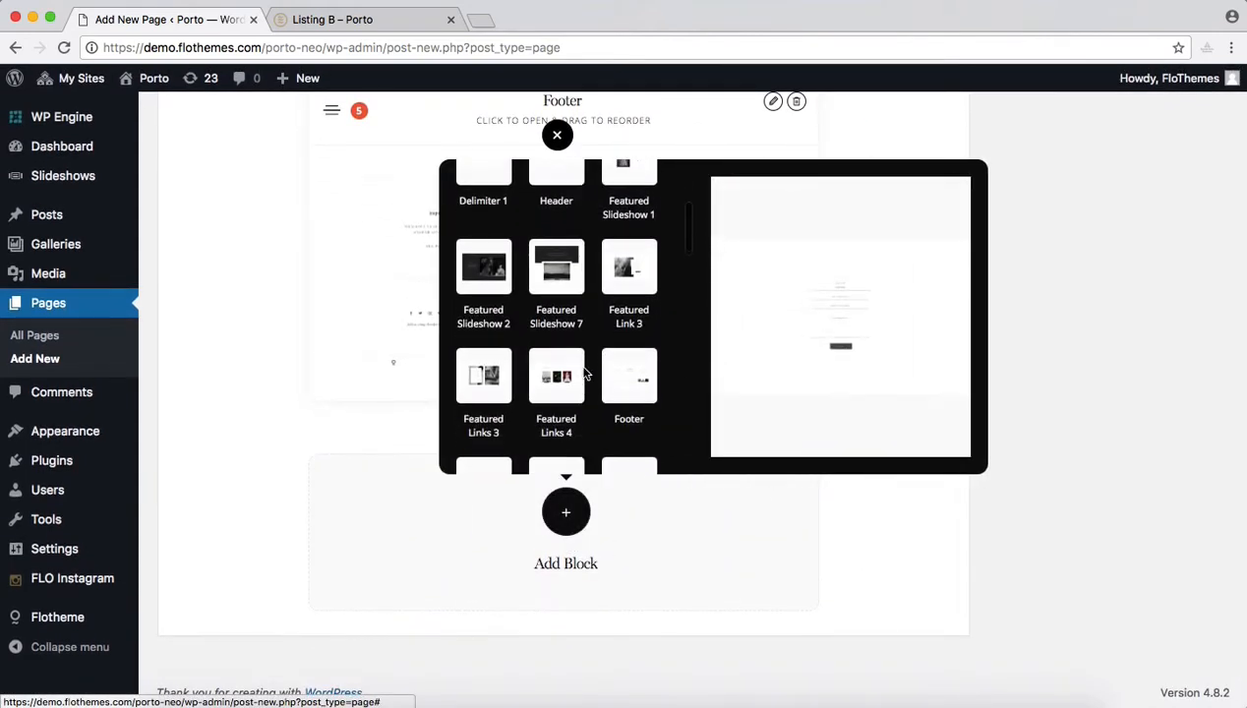
pyautogui.scroll(-5, 584, 374)
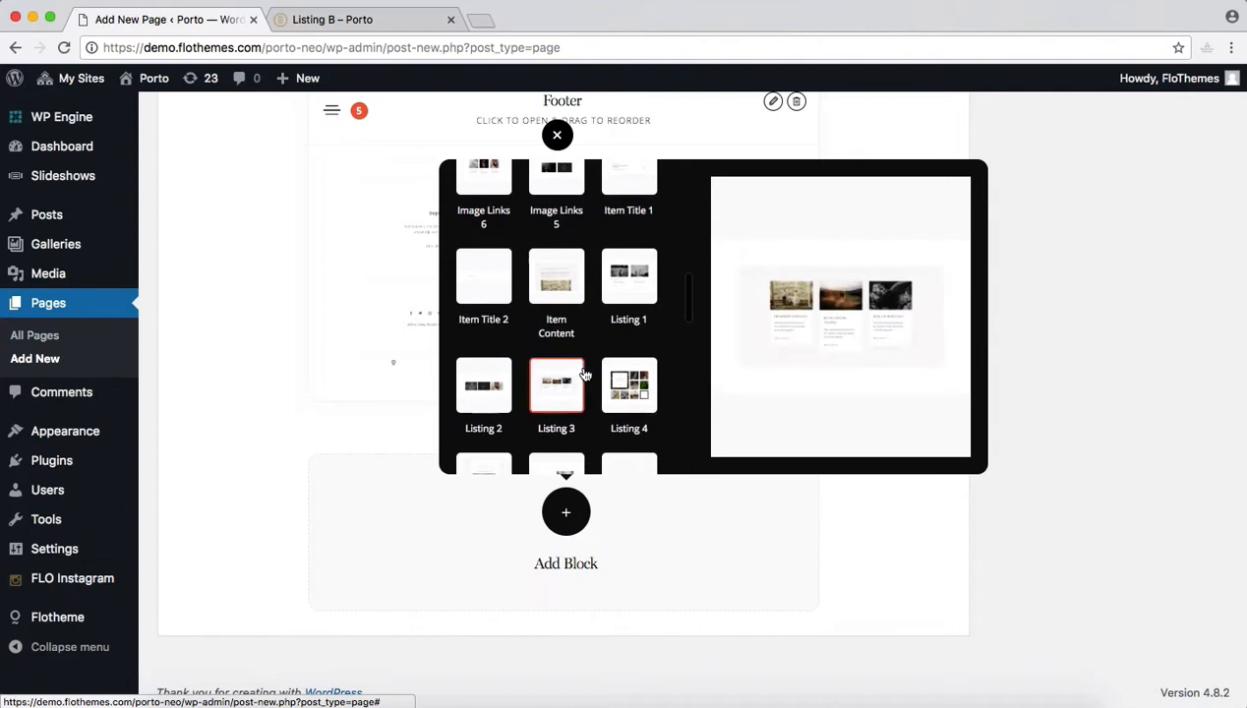
pyautogui.scroll(-5, 584, 374)
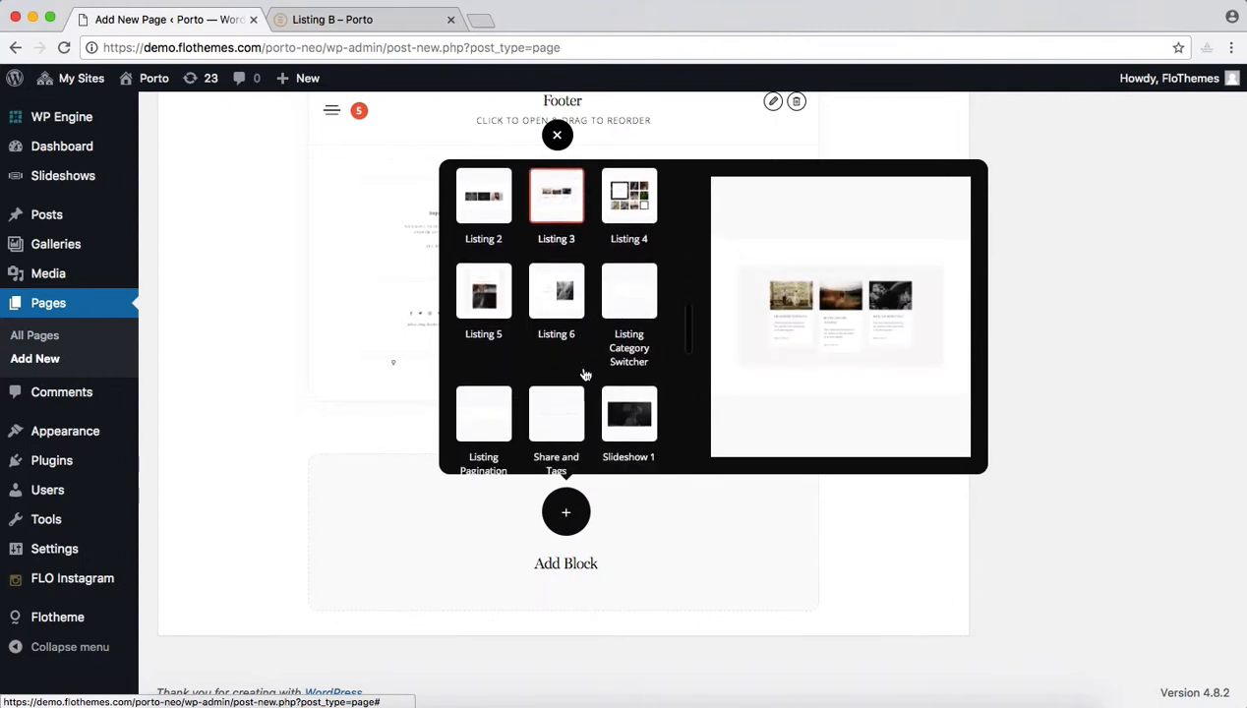
pyautogui.click(634, 310)
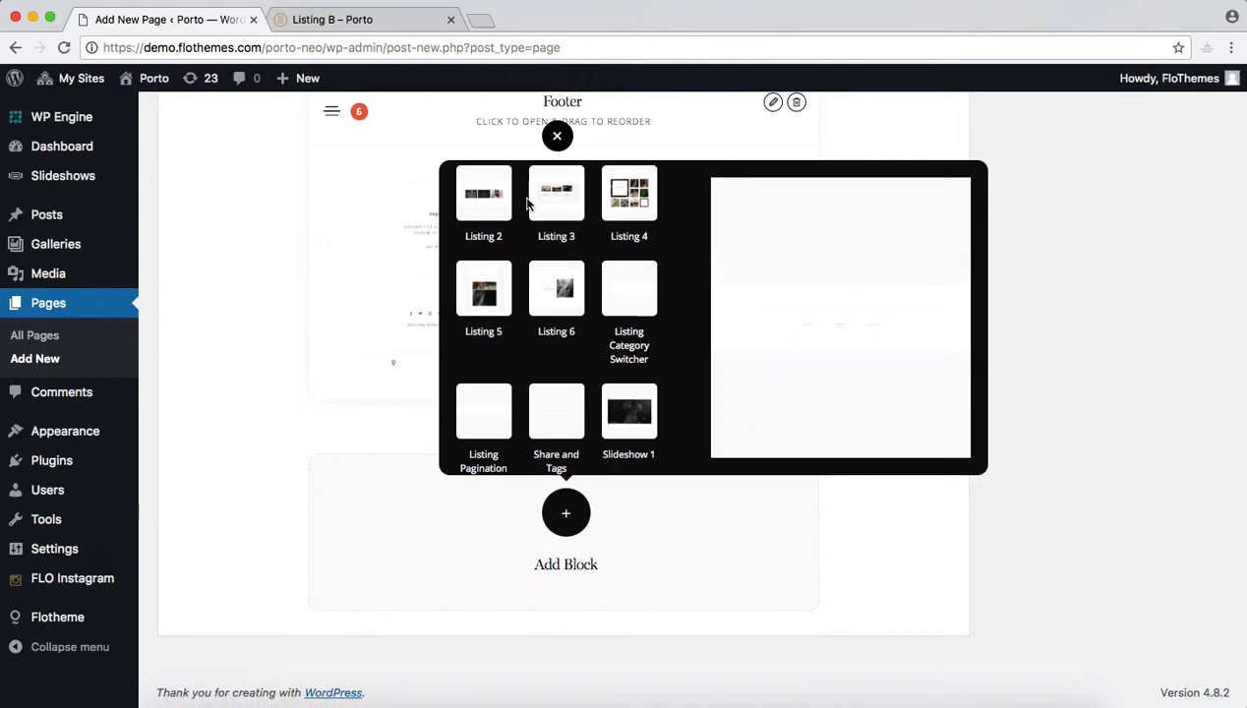
pyautogui.click(558, 139)
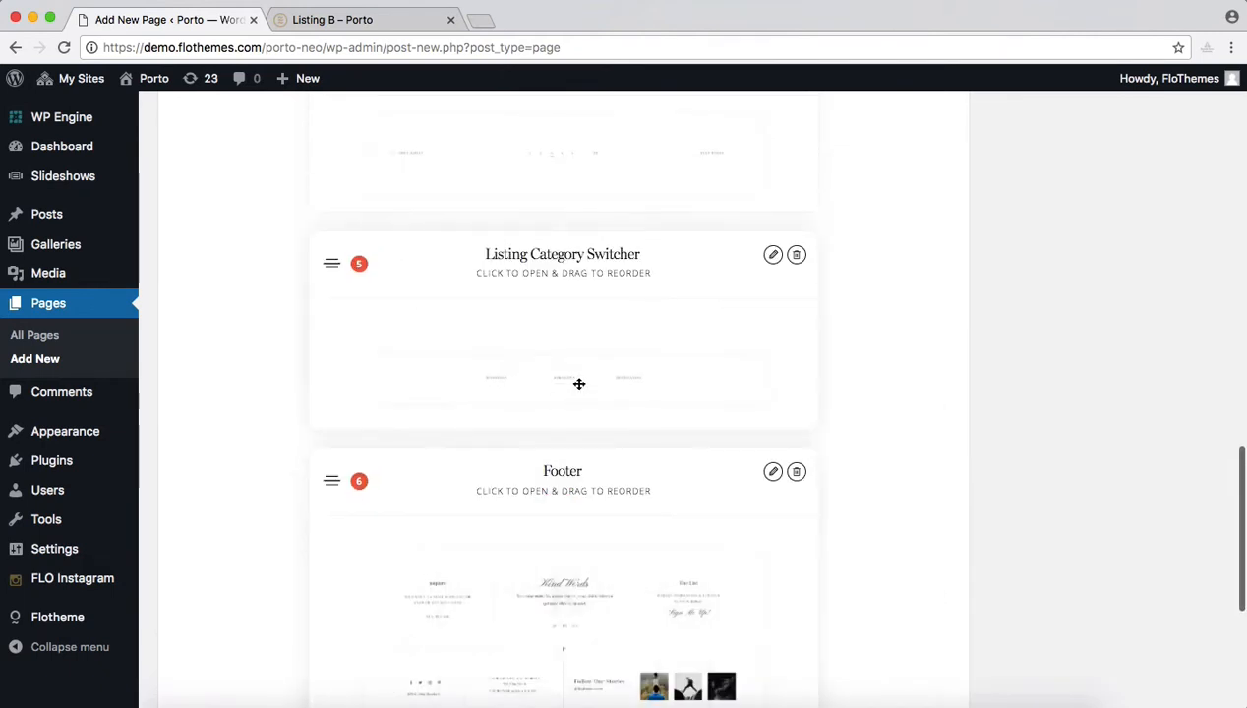
pyautogui.moveTo(389, 470); pyautogui.dragTo(436, 230)
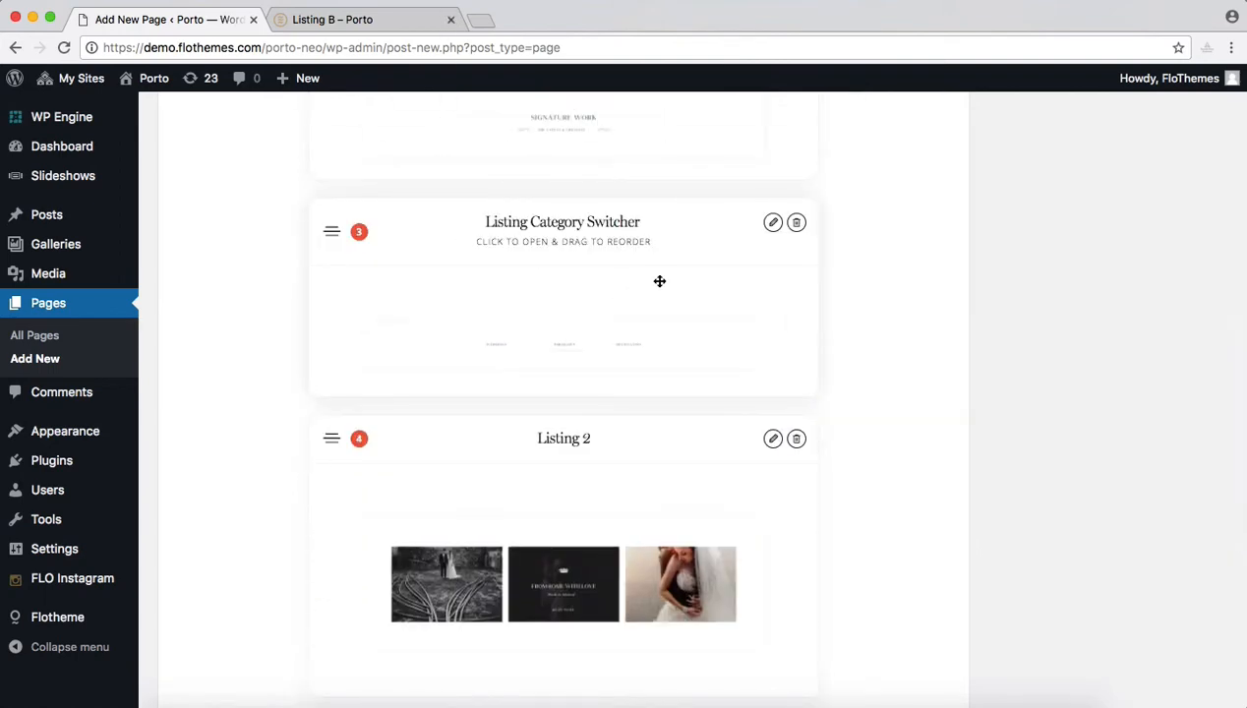
# - Check the Listing B demo page and open the Listing Category Switcher block's settings to examine its links options
pyautogui.click(336, 20)
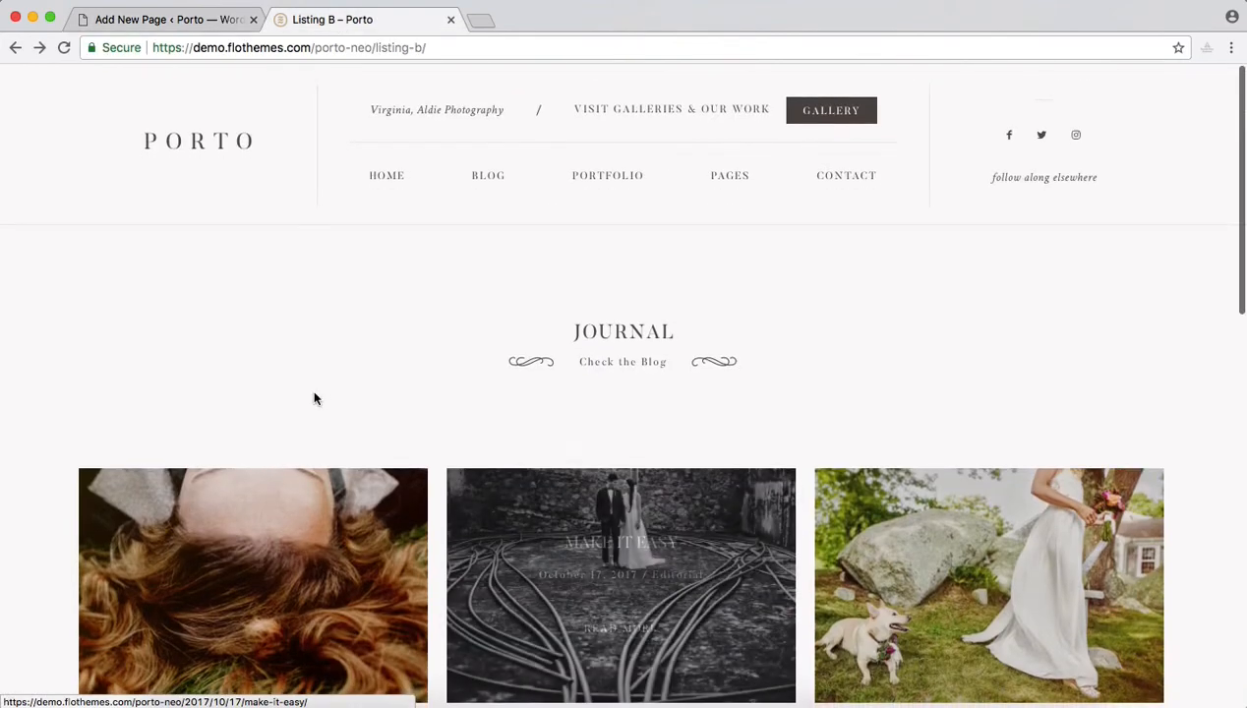
pyautogui.click(174, 20)
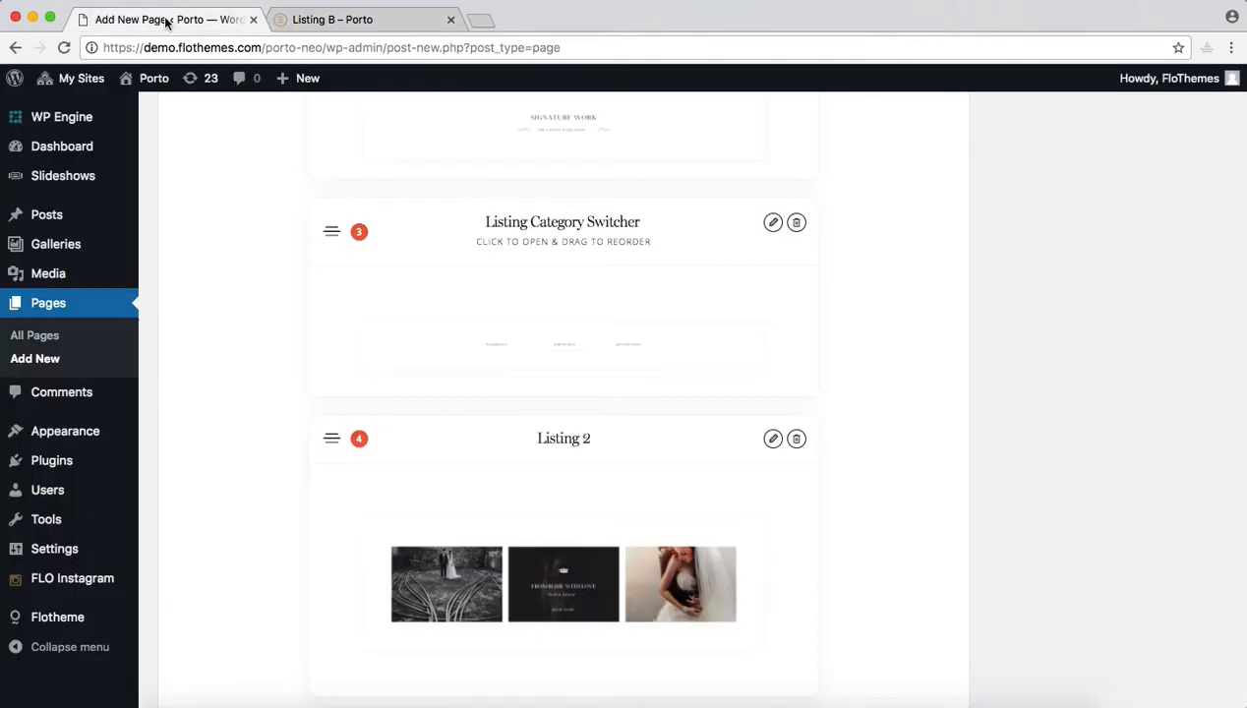
pyautogui.click(540, 242)
pyautogui.scroll(-3, 732, 337)
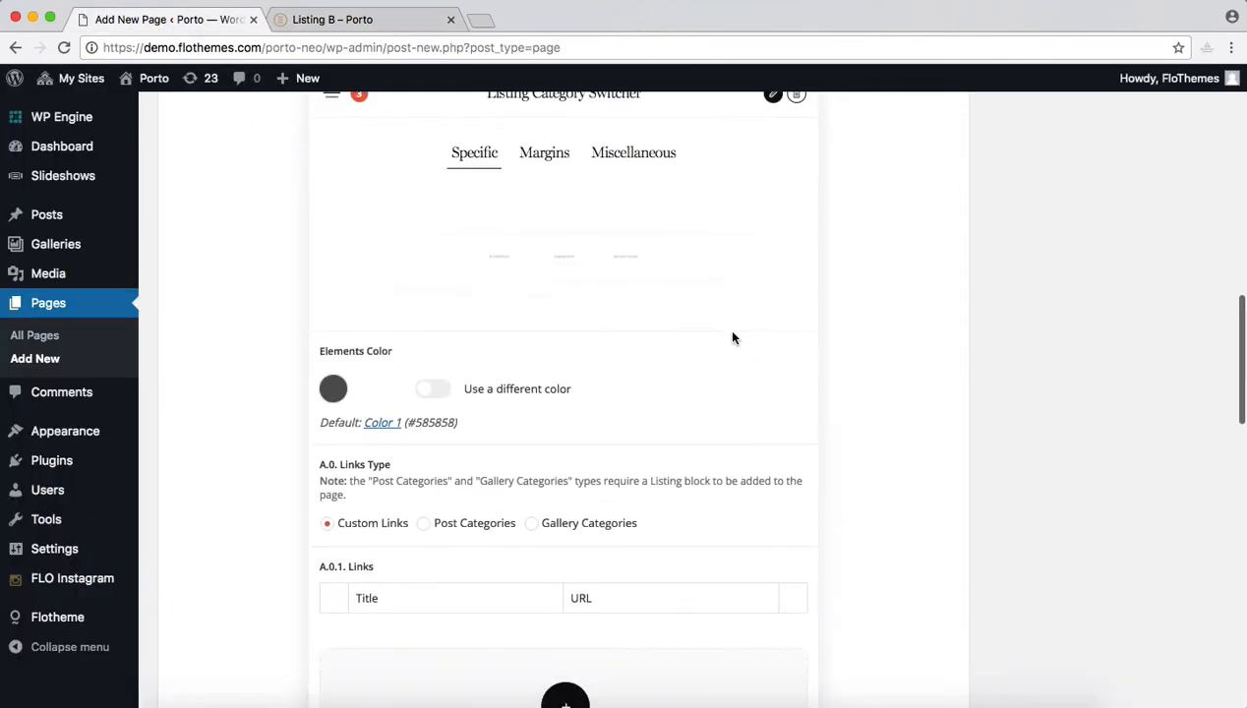
pyautogui.scroll(-5, 731, 337)
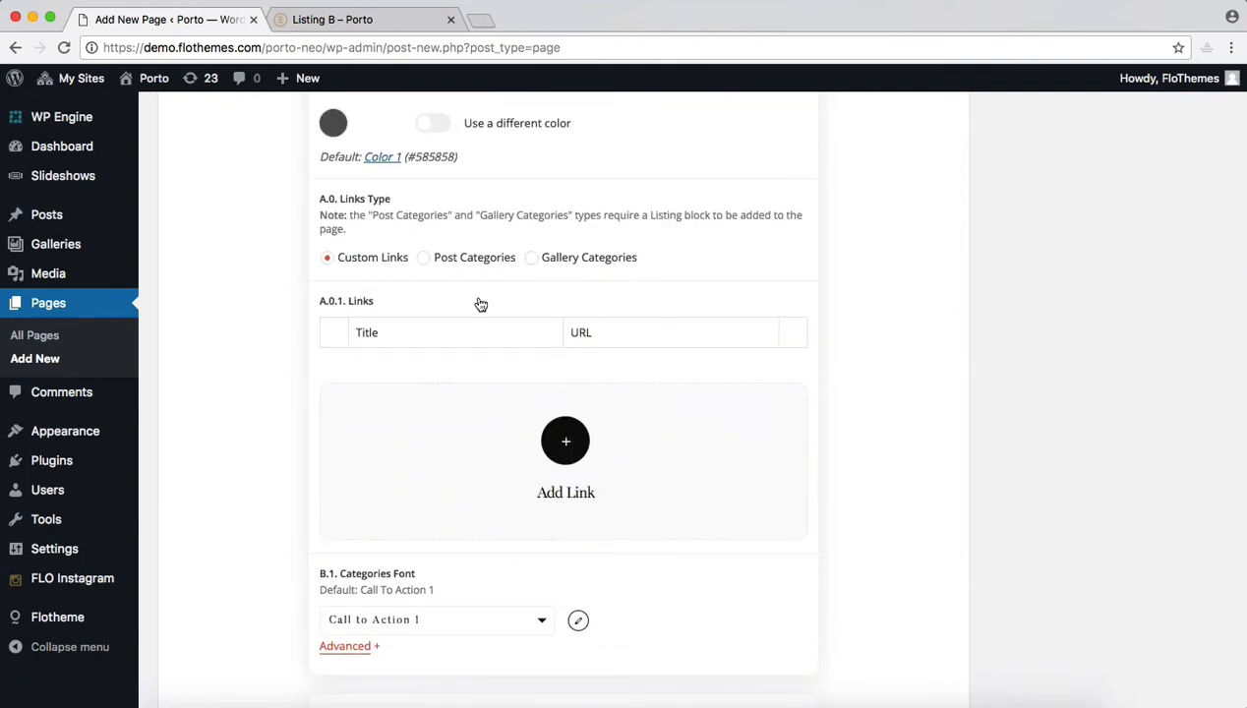
pyautogui.scroll(1, 481, 305)
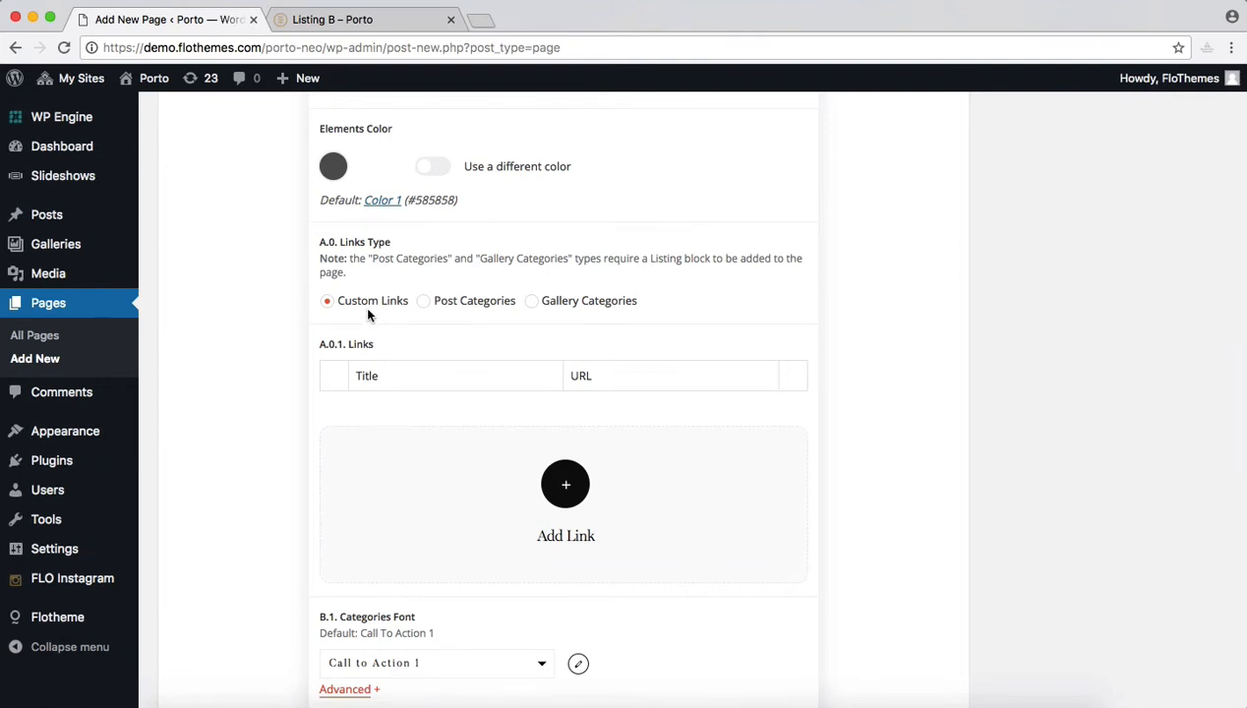
# - Try the category links types, choosing Post Categories with Editorial, Weddings and Portraits as the switcher's specific post categories
pyautogui.click(426, 302)
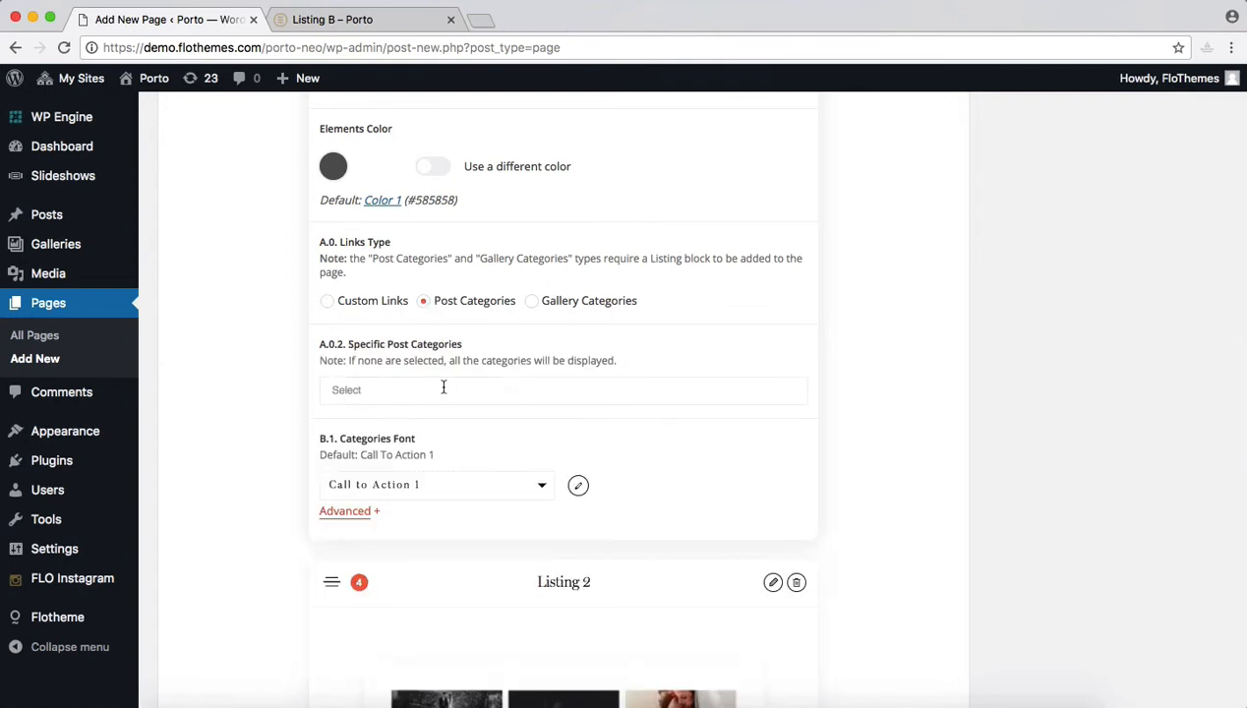
pyautogui.click(539, 308)
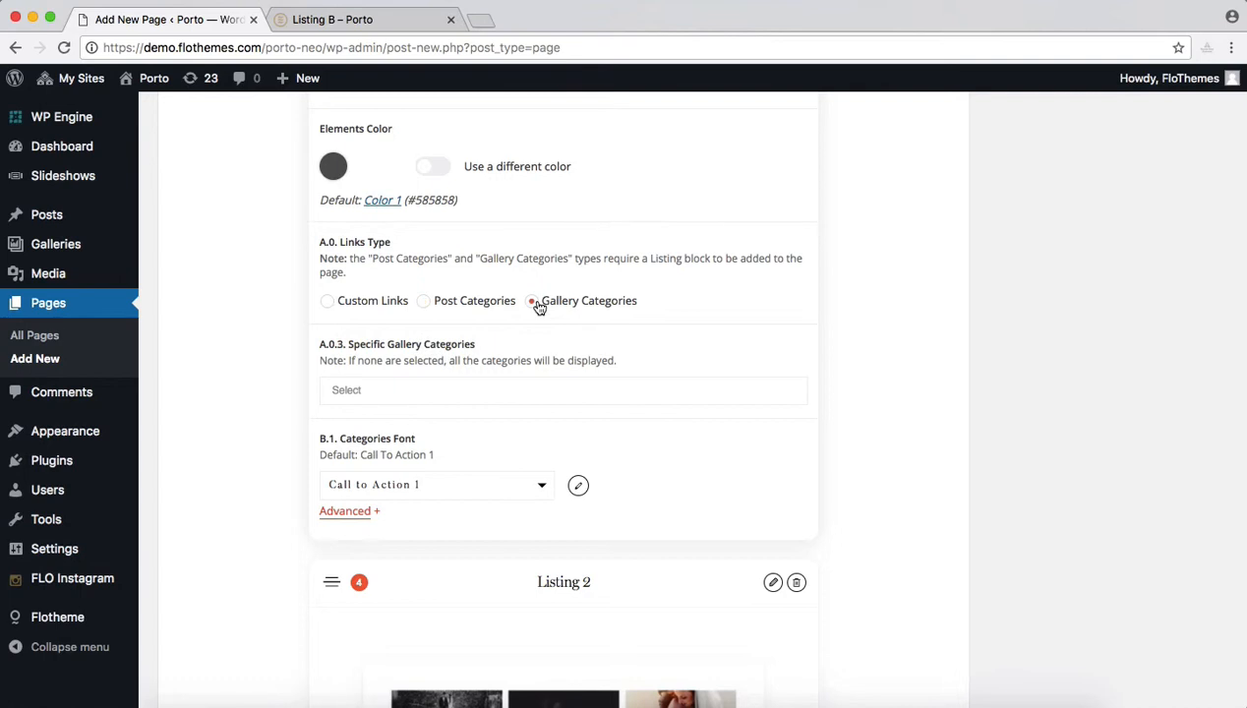
pyautogui.click(459, 308)
pyautogui.click(378, 403)
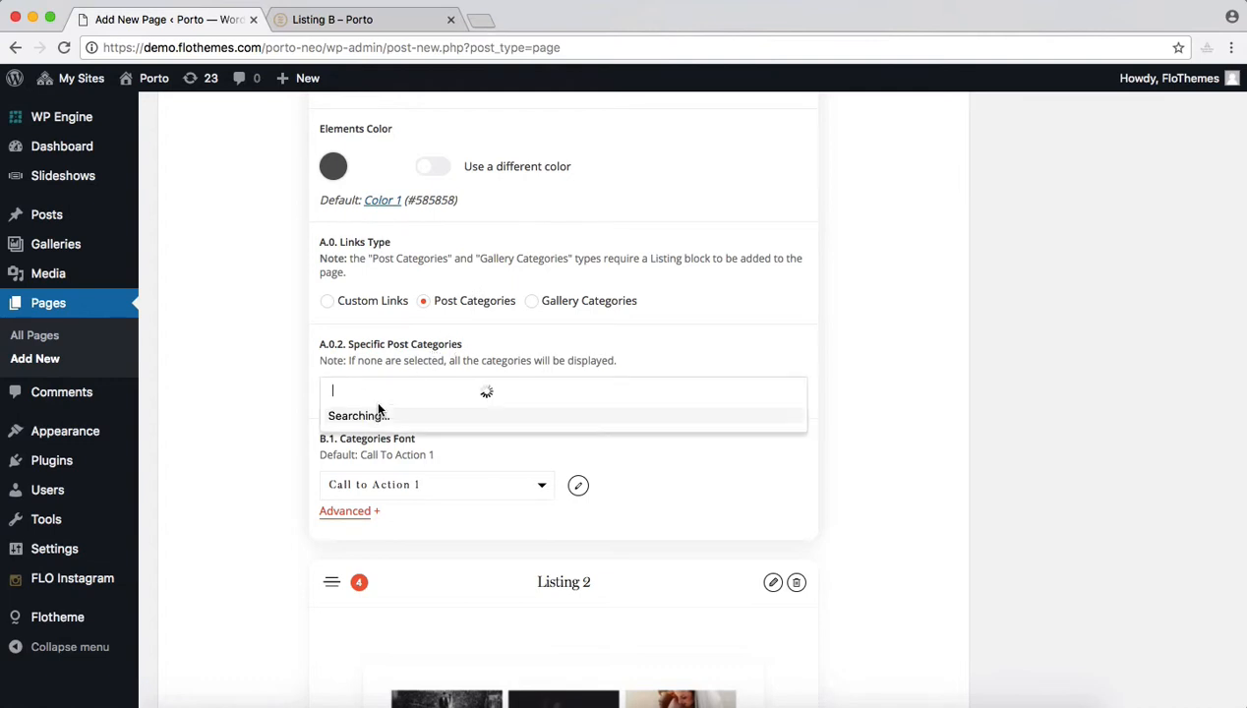
pyautogui.click(381, 423)
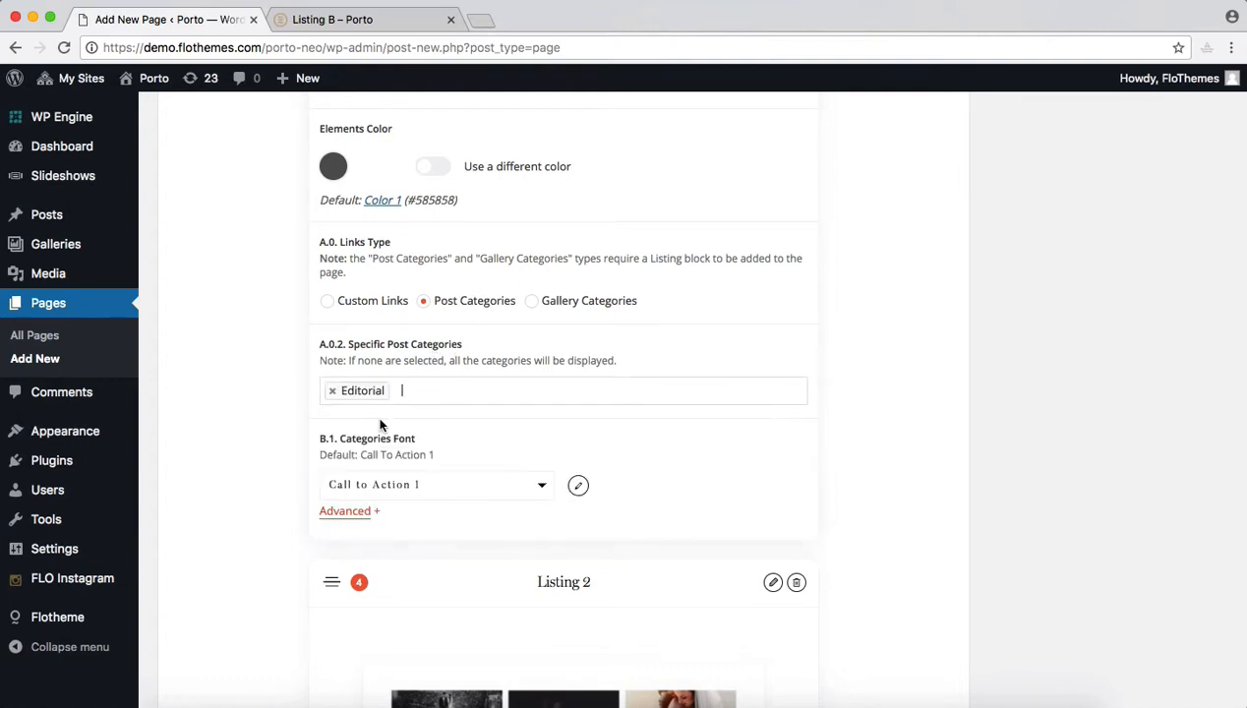
pyautogui.click(446, 384)
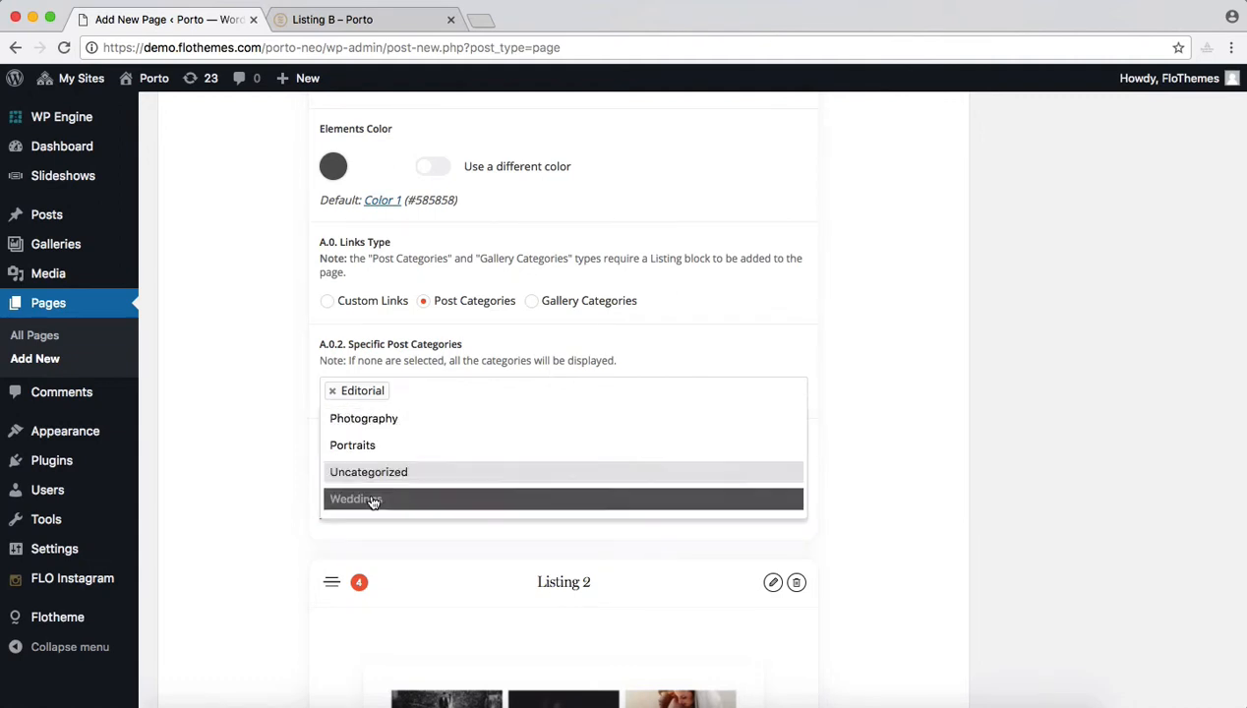
pyautogui.click(373, 500)
pyautogui.click(510, 387)
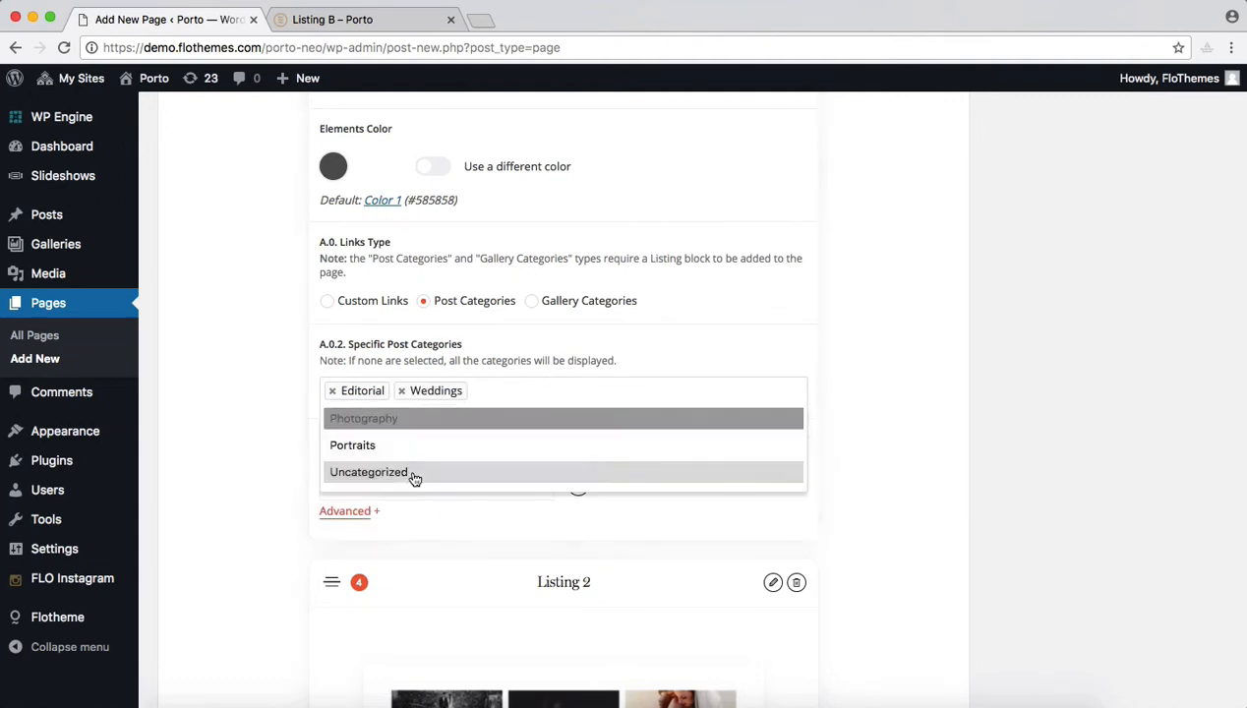
pyautogui.click(374, 448)
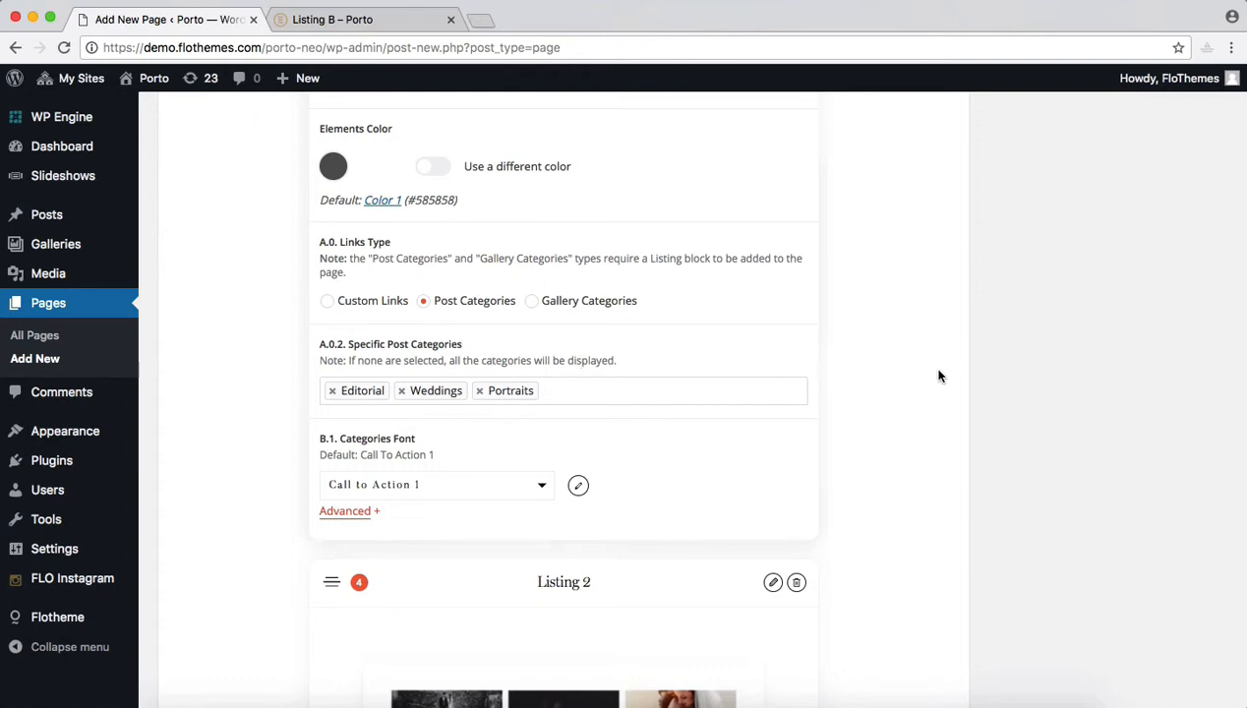
# - Try the Custom Links type with a link titled WEDDINGS, and return the category switcher to Post Categories
pyautogui.scroll(-1, 938, 373)
pyautogui.scroll(-2, 442, 422)
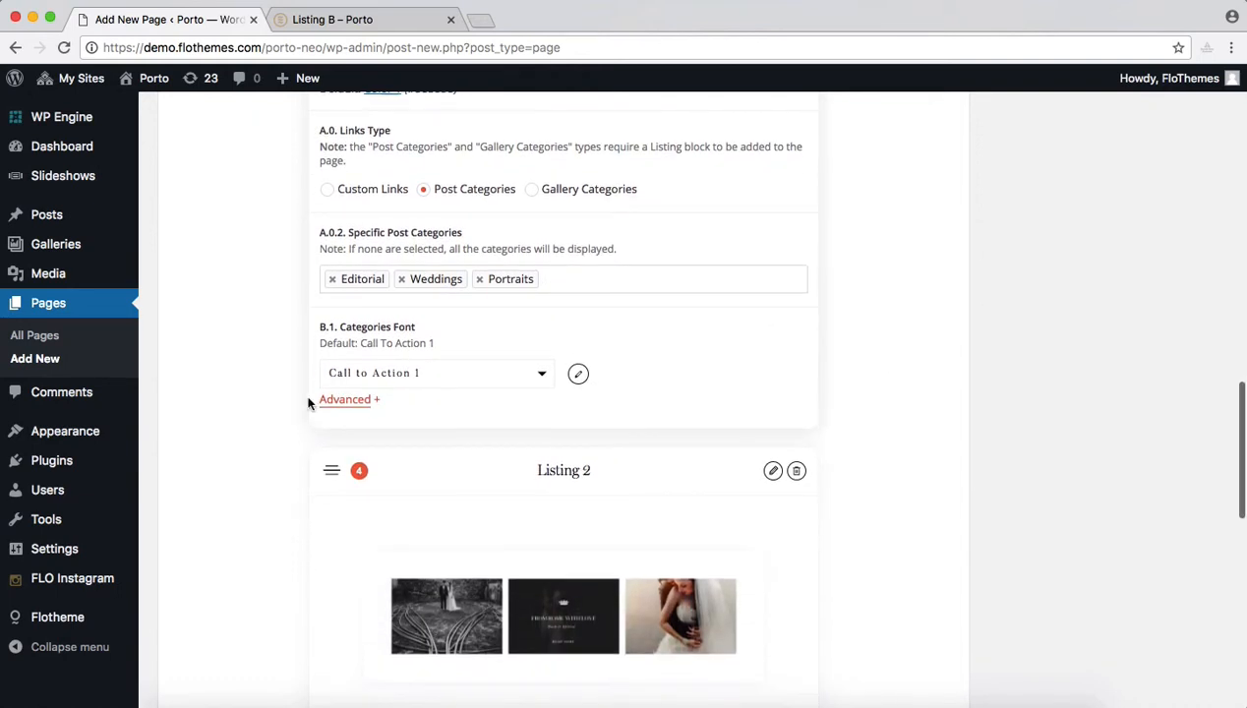
pyautogui.click(329, 193)
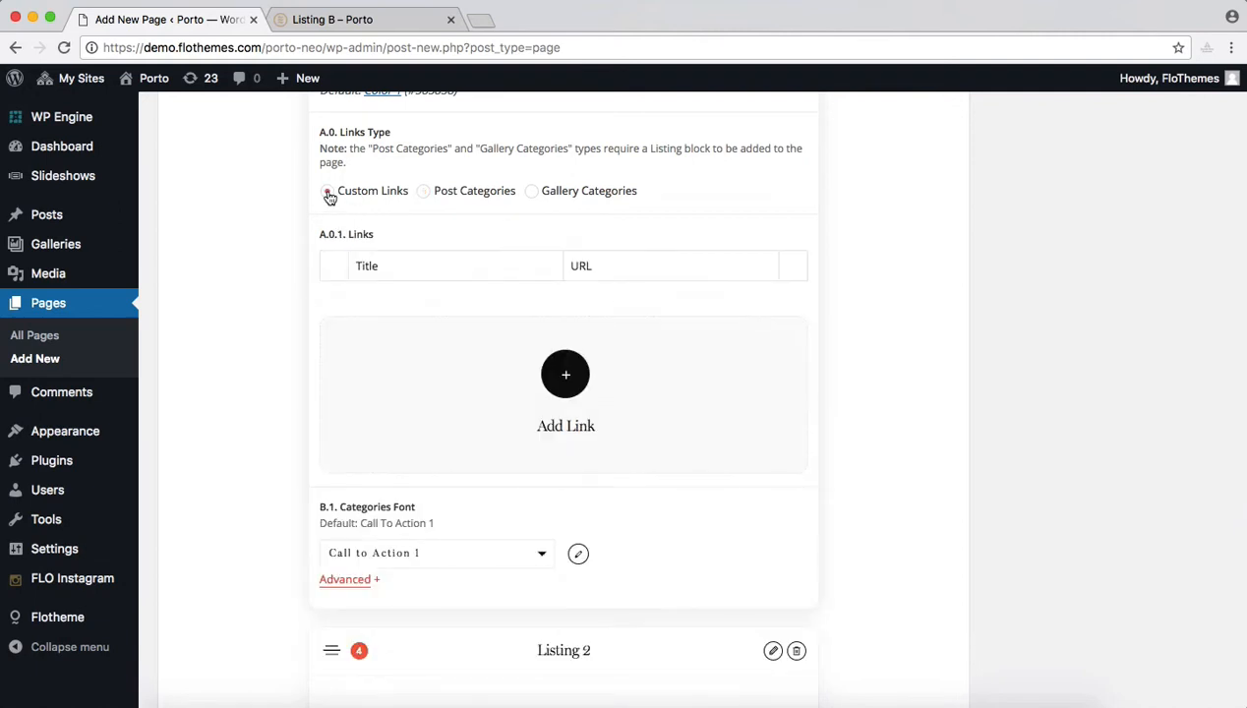
pyautogui.click(571, 383)
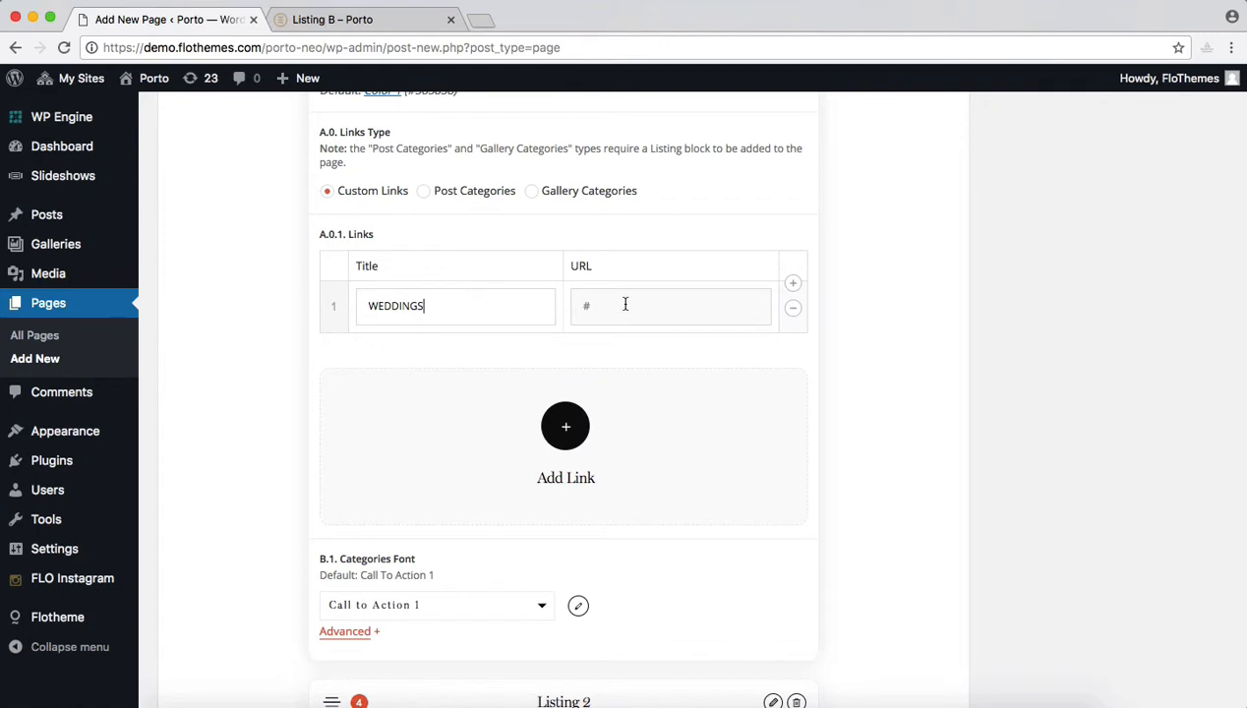
pyautogui.click(426, 196)
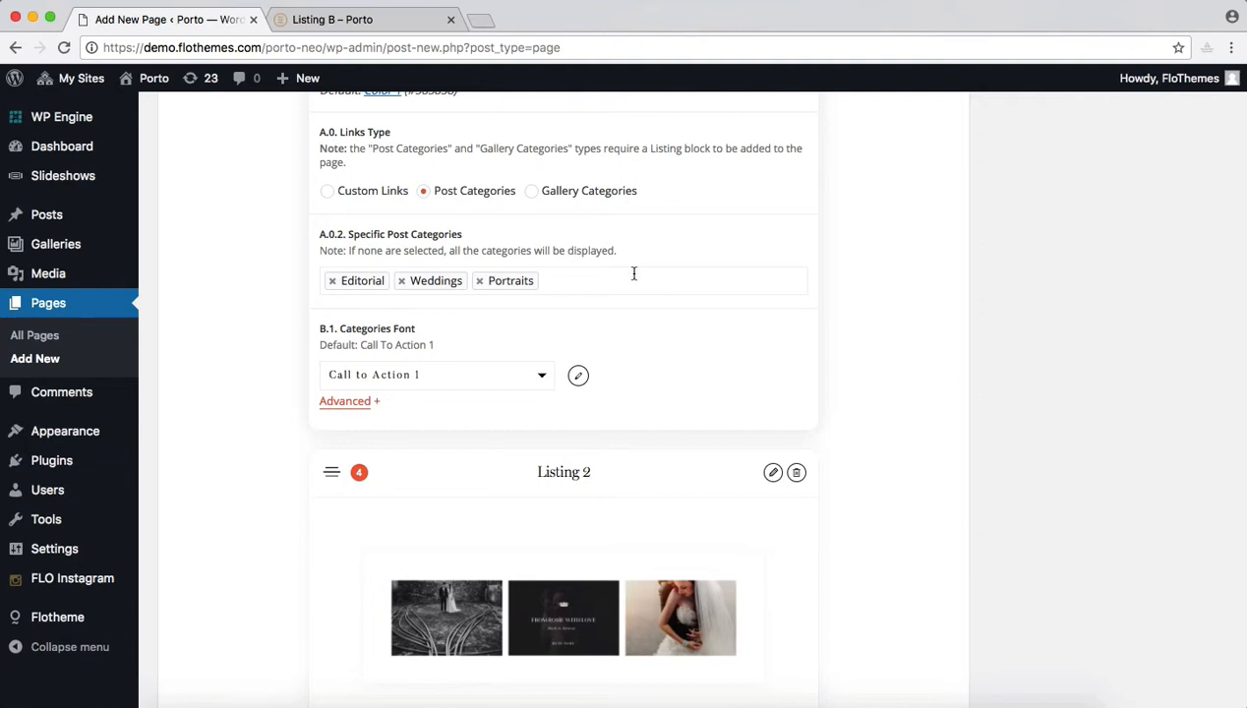
# - Publish the page and open the published version in a new browser tab
pyautogui.scroll(-5, 633, 274)
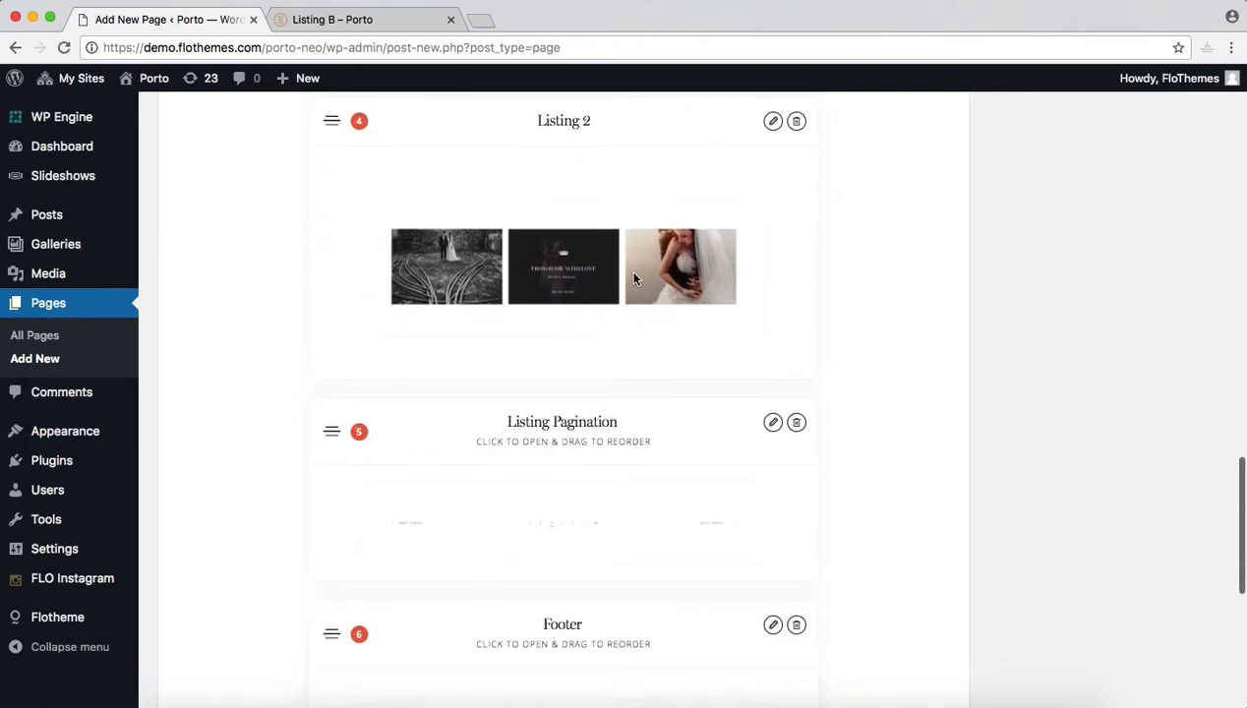
pyautogui.scroll(-4, 633, 277)
pyautogui.scroll(15, 634, 279)
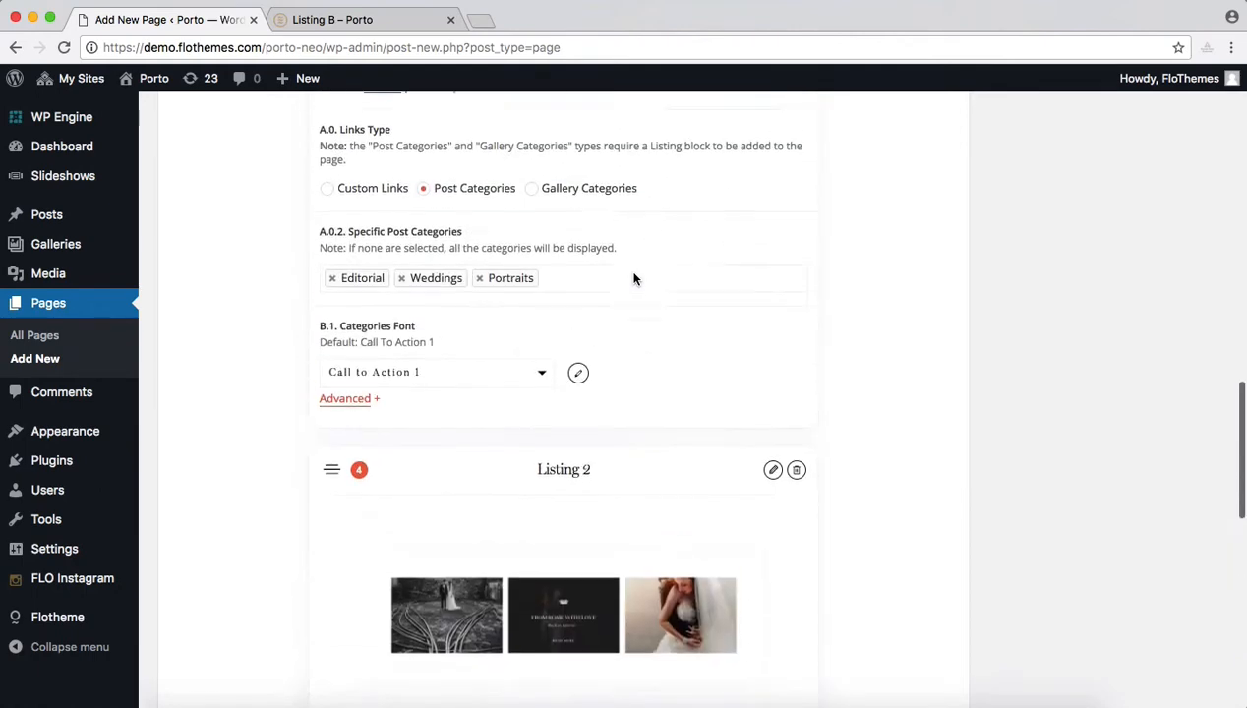
pyautogui.scroll(20, 634, 278)
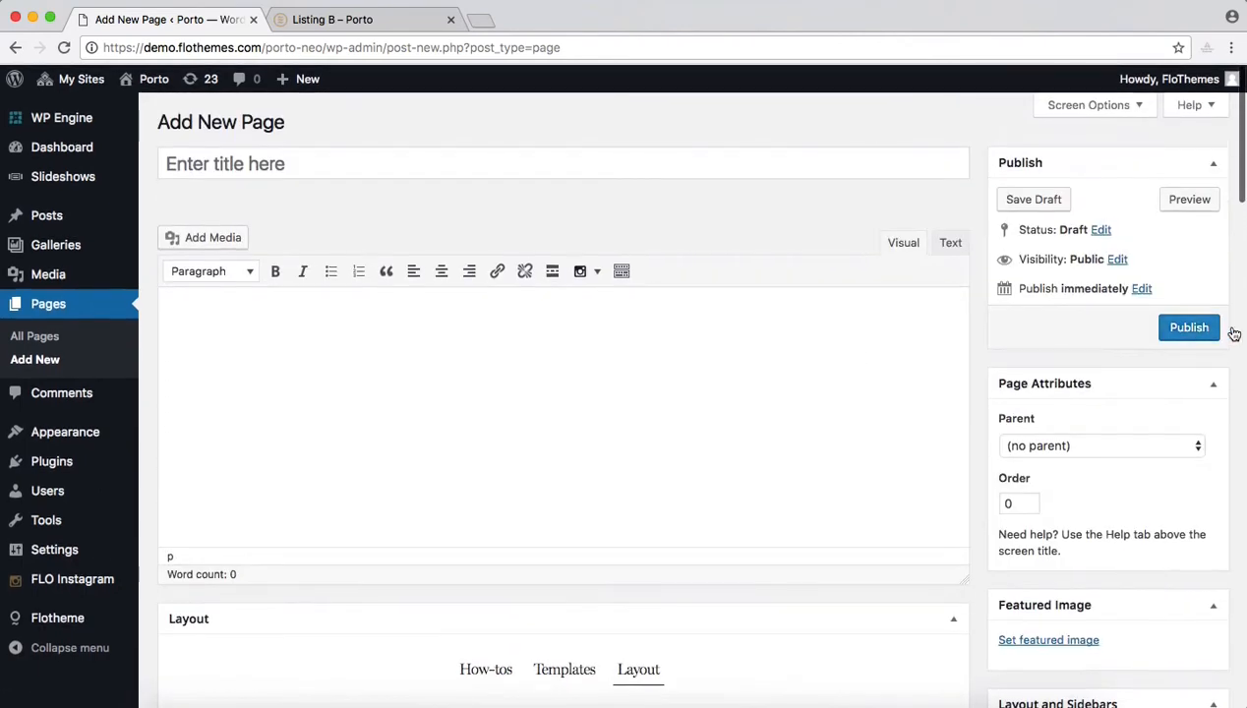
pyautogui.click(1198, 329)
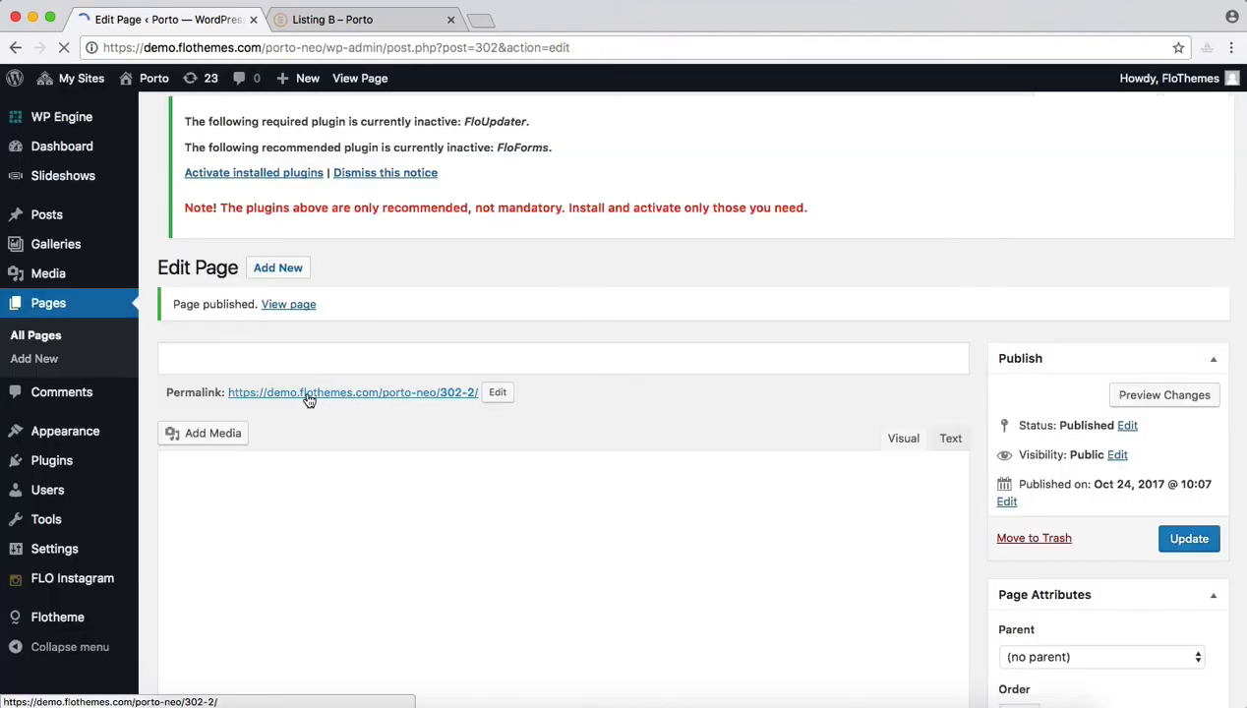
pyautogui.keyDown('super'); pyautogui.click(306, 320); pyautogui.keyUp('super')
pyautogui.click(346, 17)
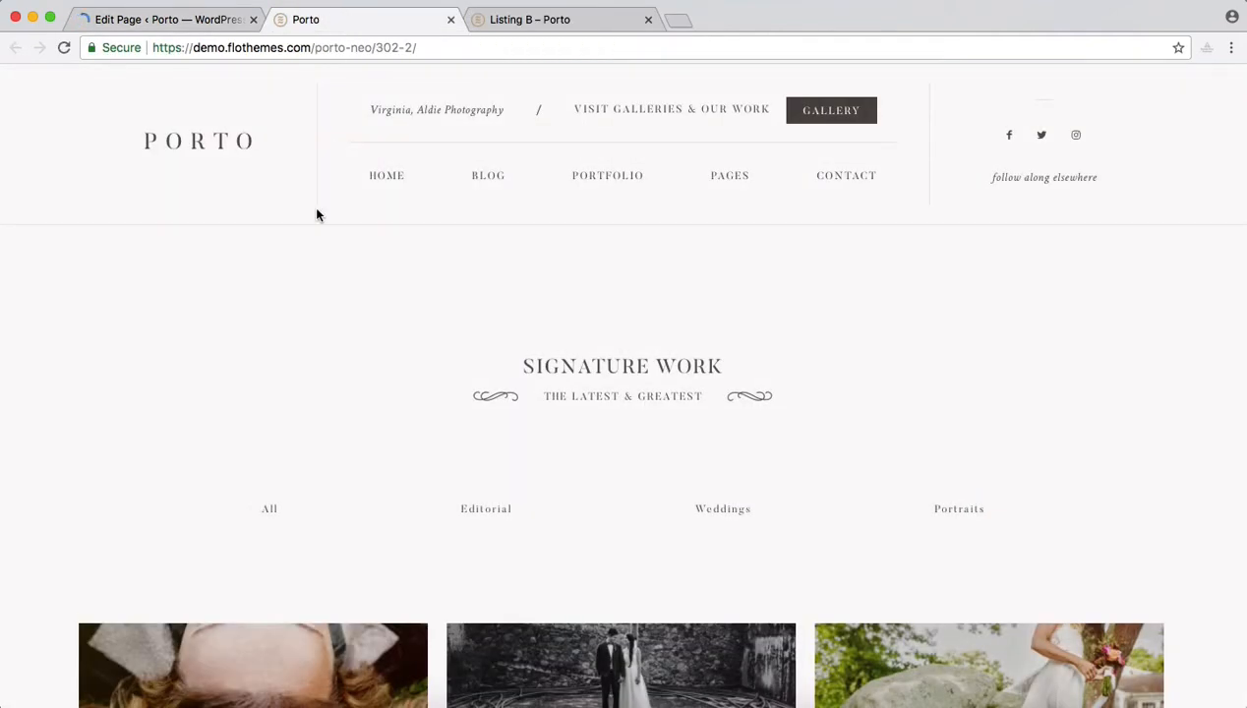
# - Review the published page's title, category links, post grid and footer
pyautogui.scroll(-1, 317, 211)
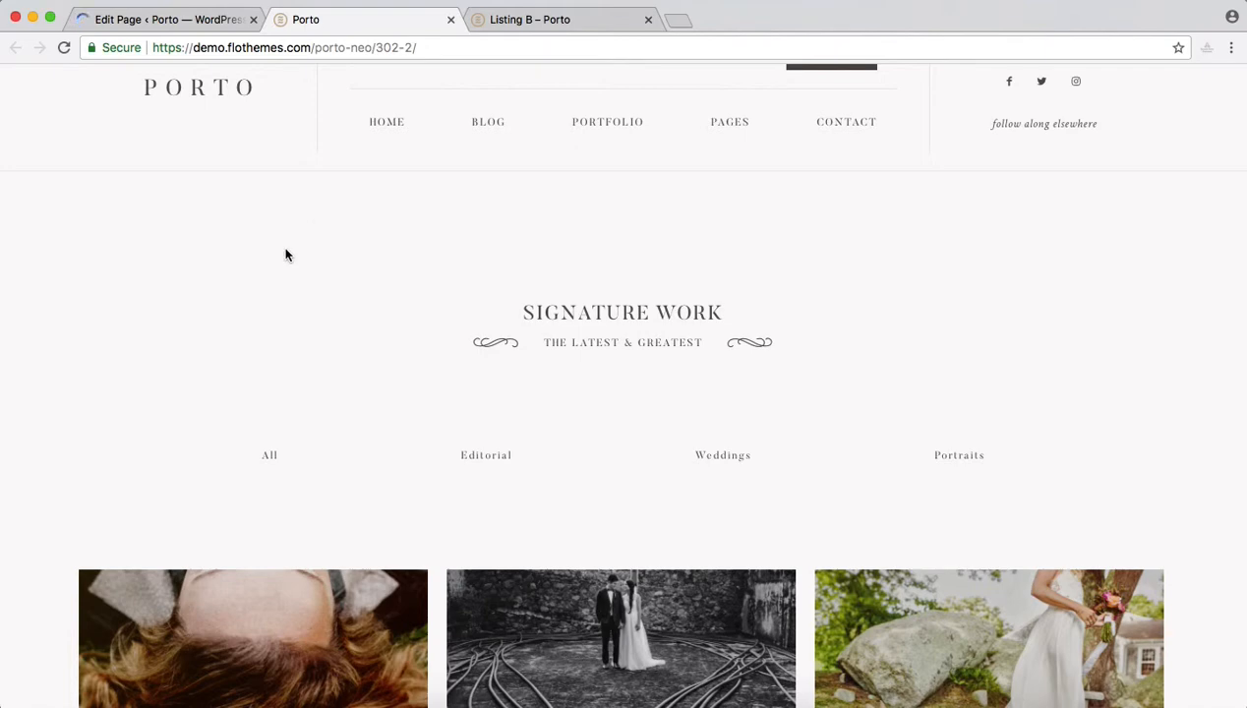
pyautogui.scroll(-3, 285, 256)
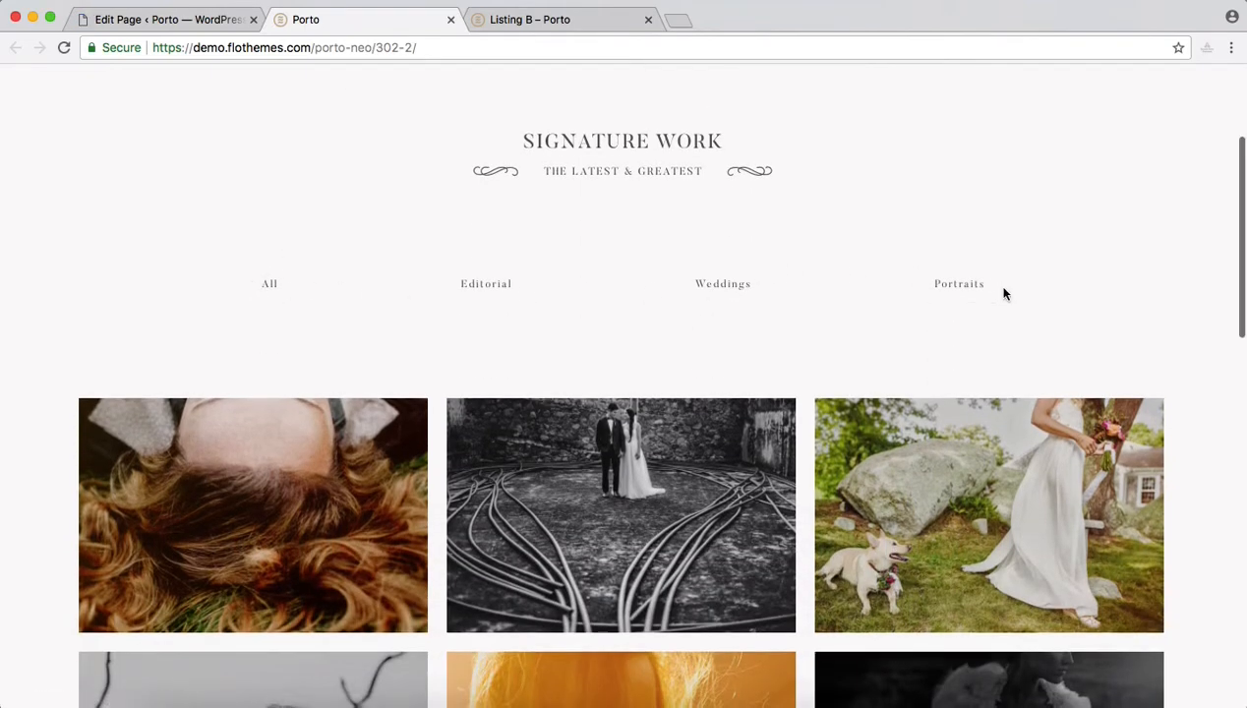
pyautogui.scroll(-10, 1004, 293)
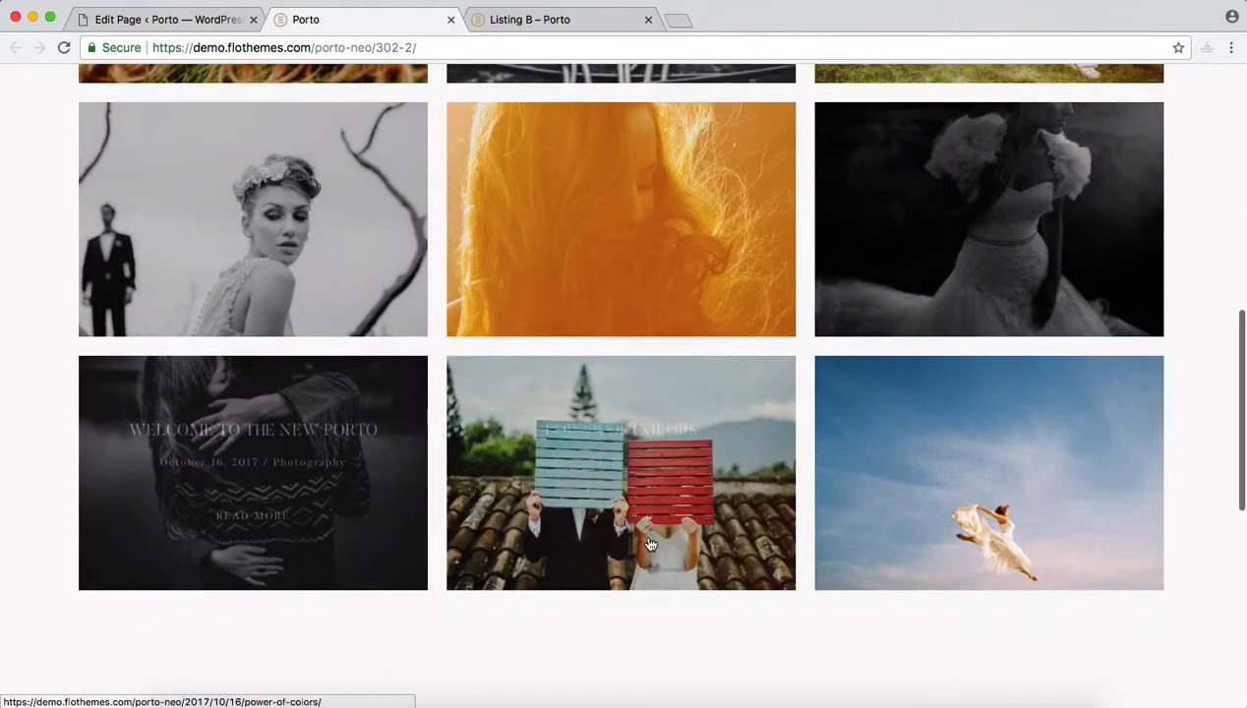
pyautogui.scroll(5, 660, 521)
pyautogui.scroll(-4, 728, 443)
pyautogui.scroll(-8, 781, 416)
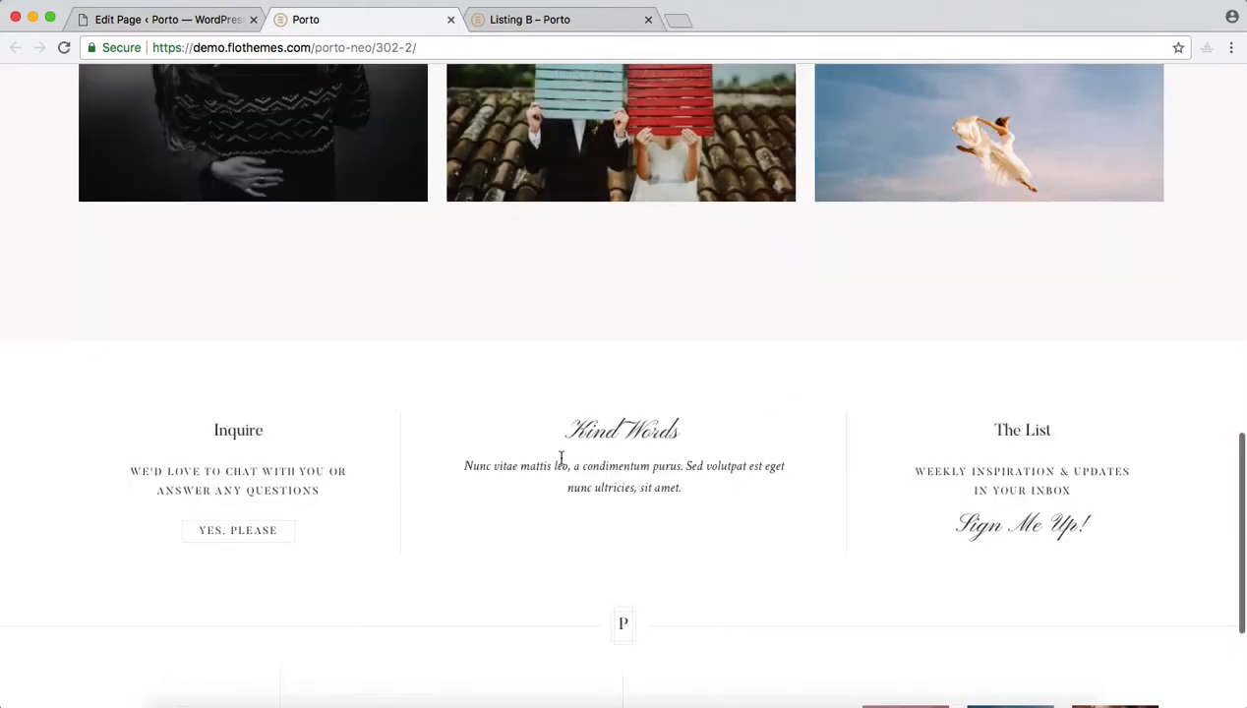
pyautogui.scroll(15, 560, 457)
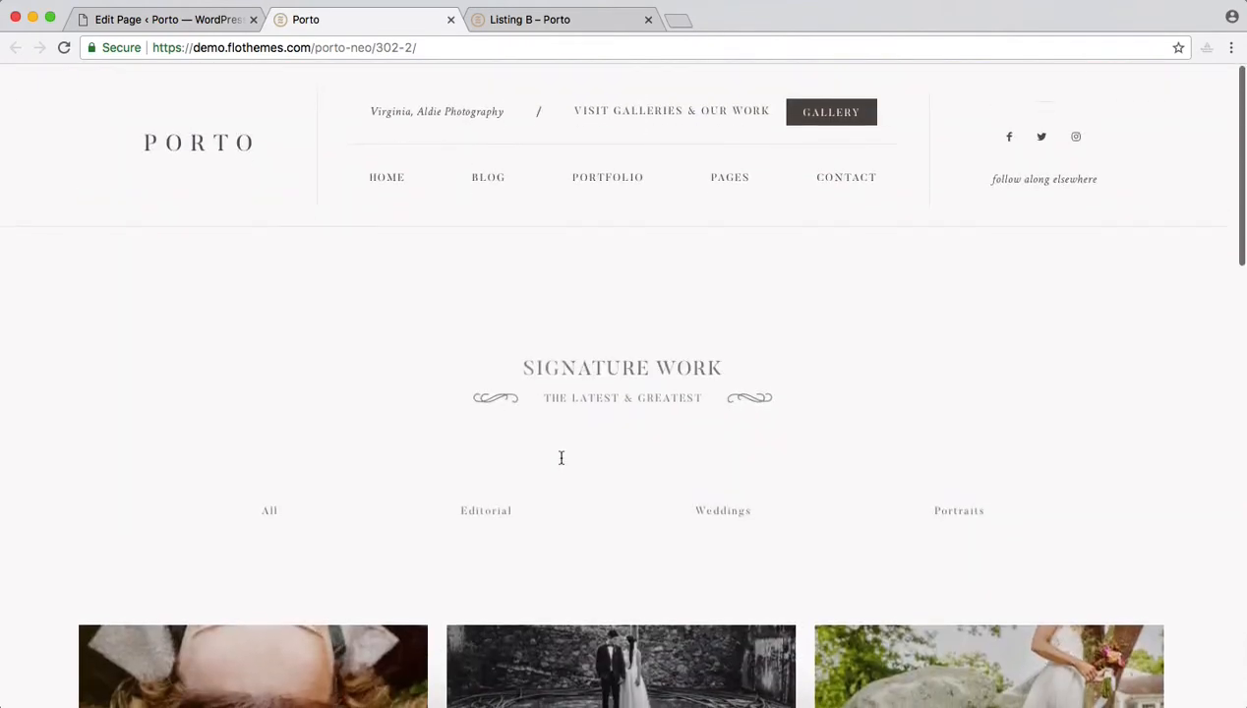
pyautogui.scroll(-6, 561, 457)
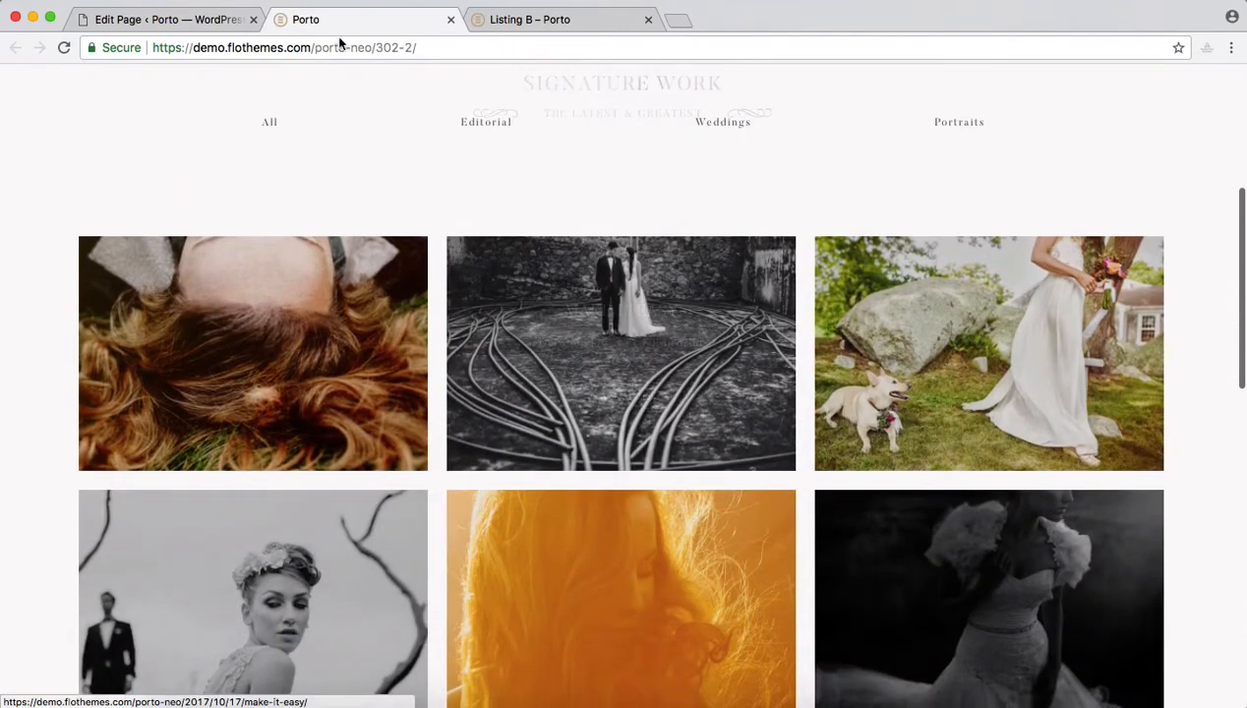
# - Return to the page editor and replace the page's layout blocks with the Listing Type D template
pyautogui.click(207, 24)
pyautogui.scroll(-6, 497, 309)
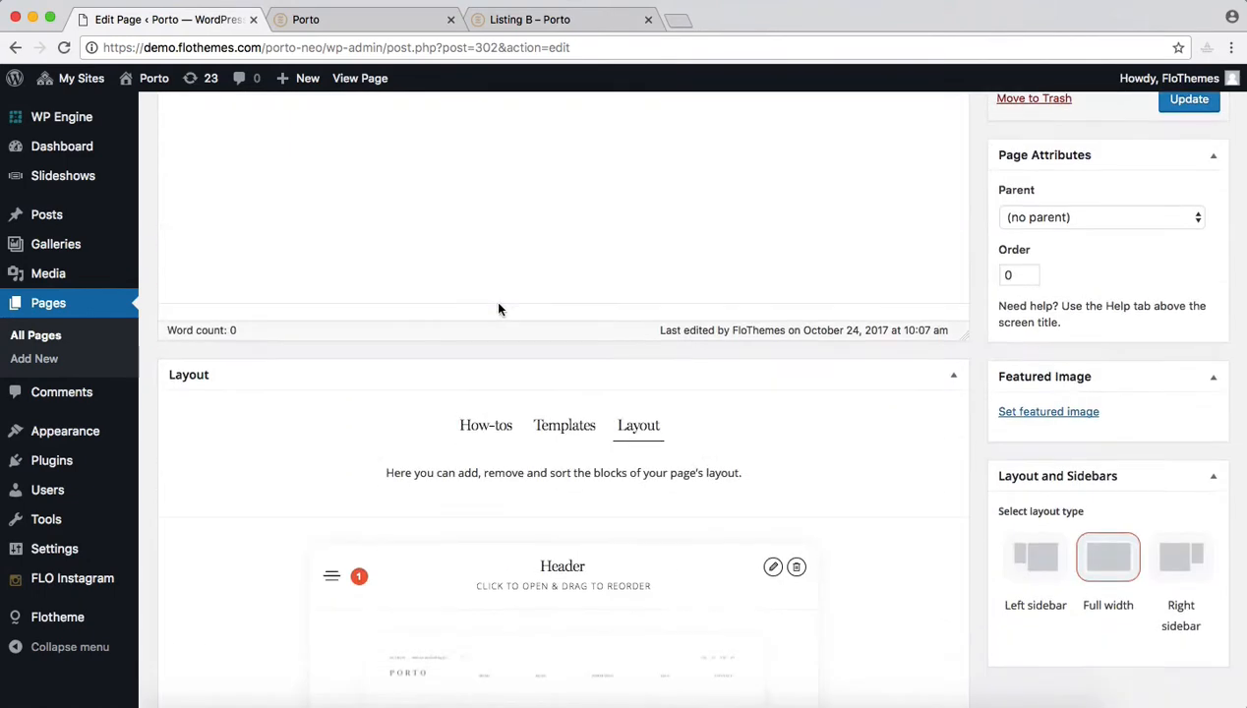
pyautogui.scroll(-1, 497, 308)
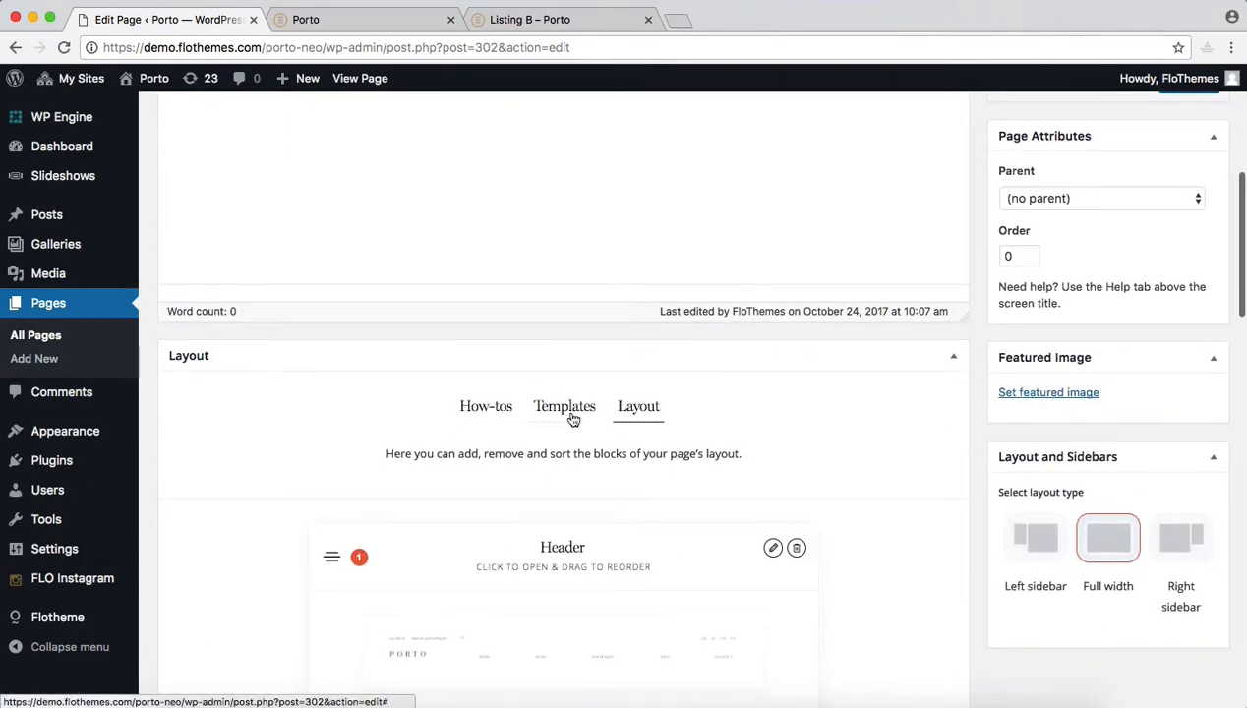
pyautogui.click(564, 406)
pyautogui.scroll(-10, 573, 418)
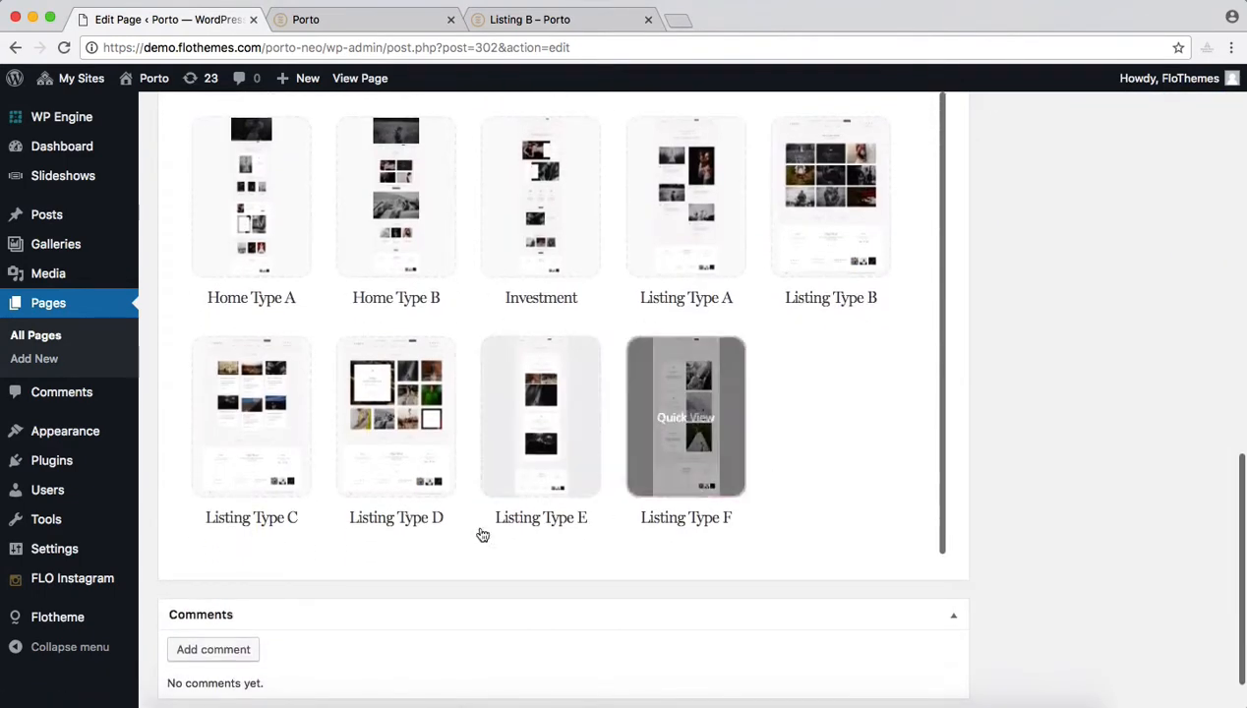
pyautogui.click(394, 461)
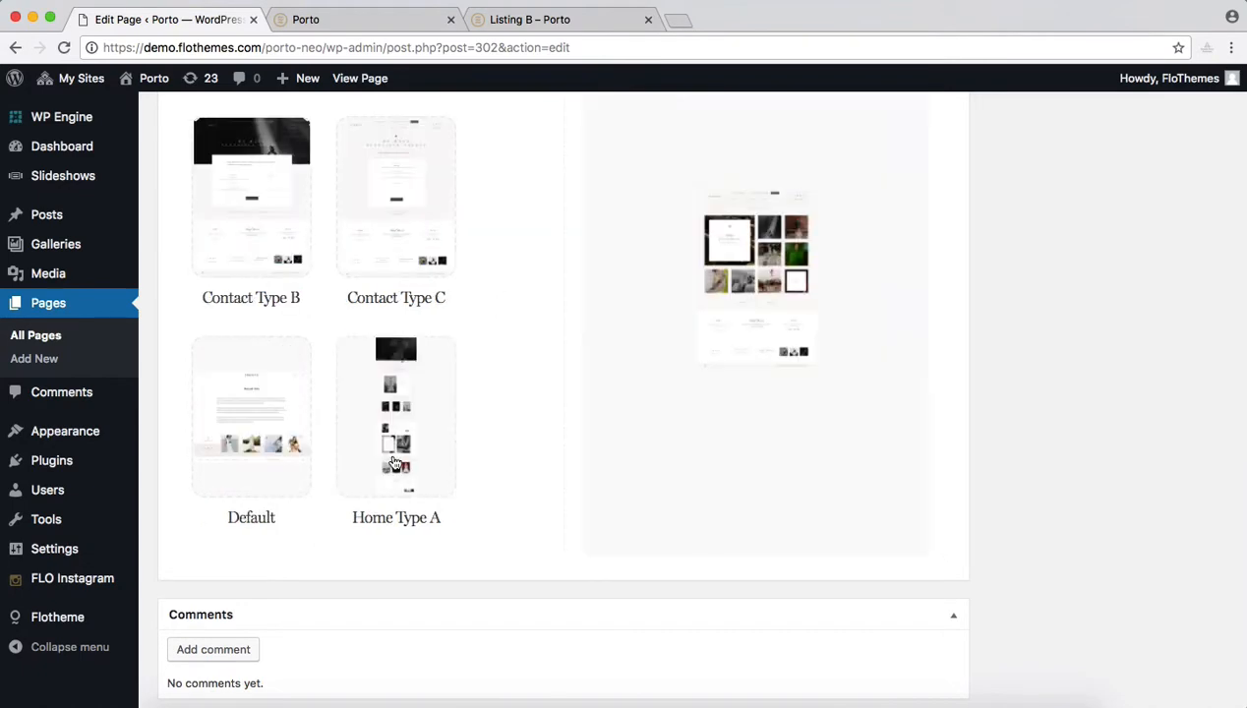
pyautogui.scroll(7, 777, 393)
pyautogui.click(760, 362)
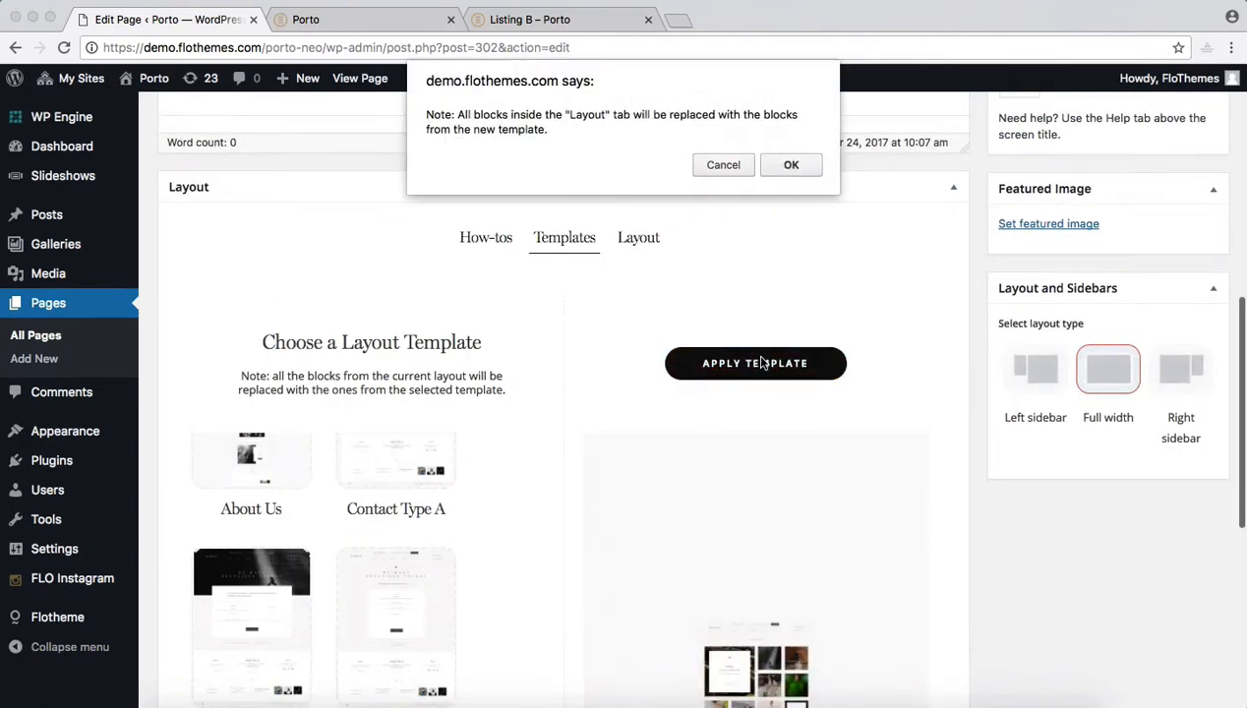
pyautogui.click(792, 165)
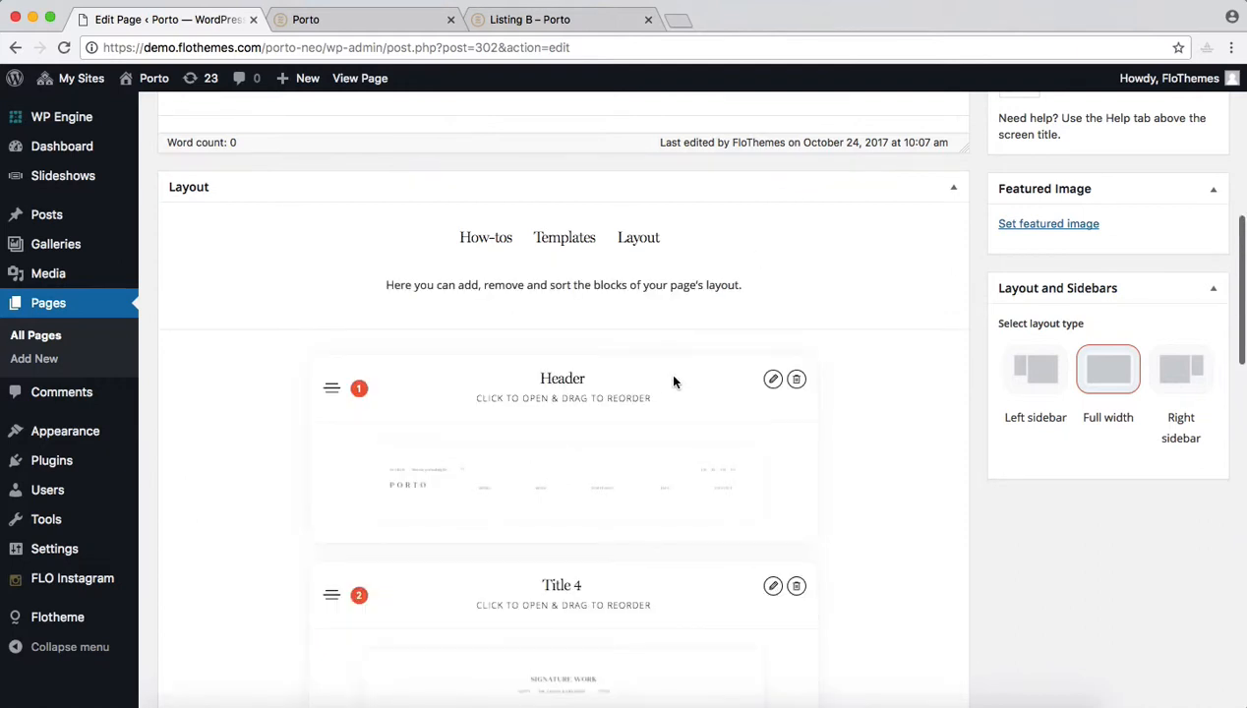
# - Open the Listing 4 block's specific settings and examine the first item's color, category, title font and decorative letter options
pyautogui.scroll(-5, 674, 382)
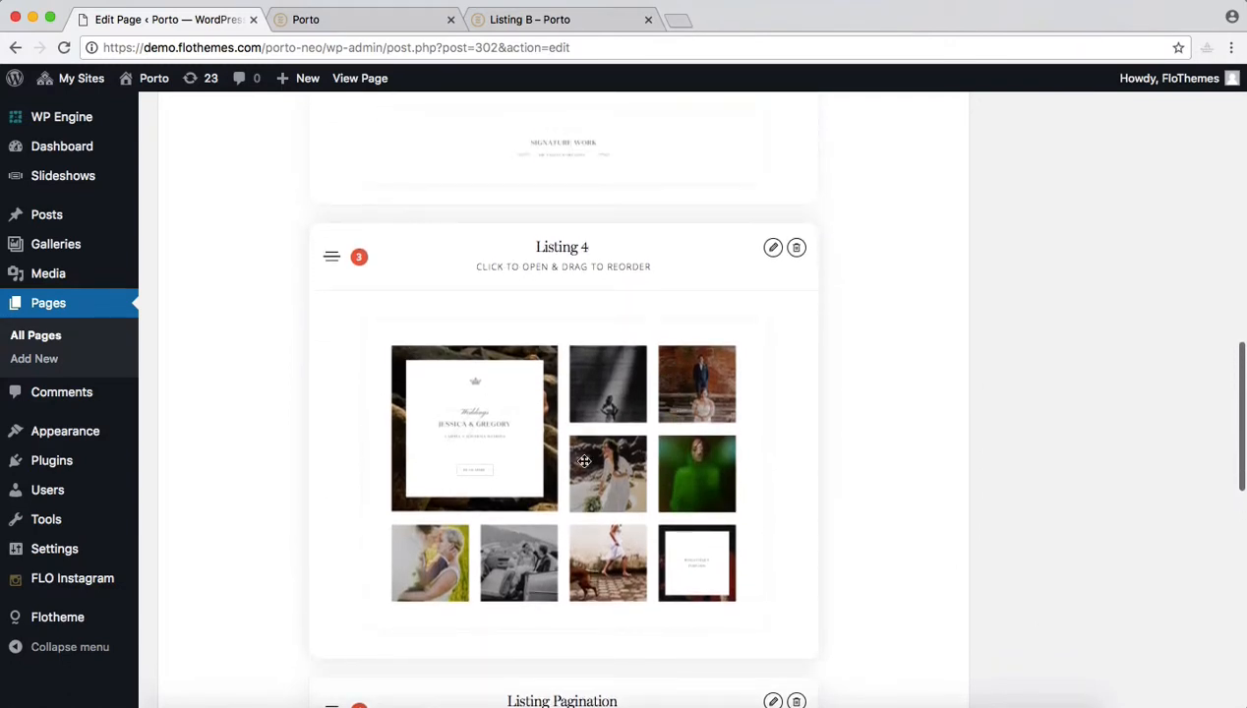
pyautogui.click(490, 385)
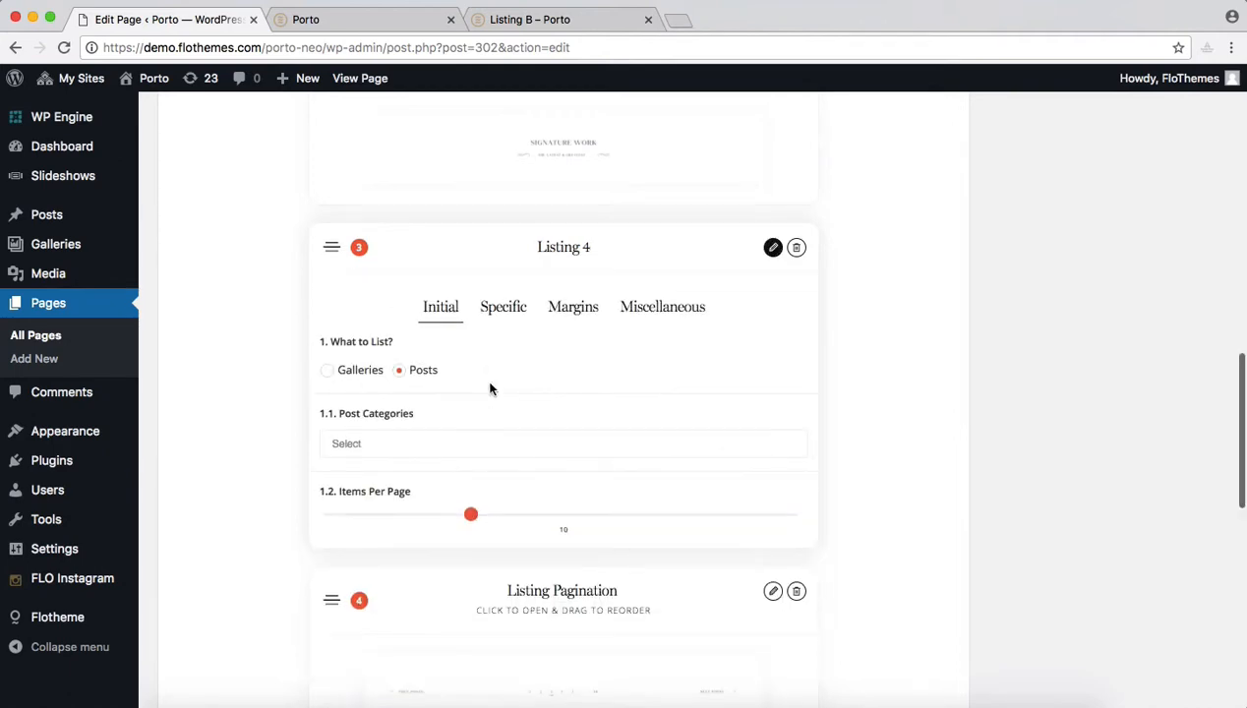
pyautogui.click(504, 308)
pyautogui.scroll(-5, 504, 310)
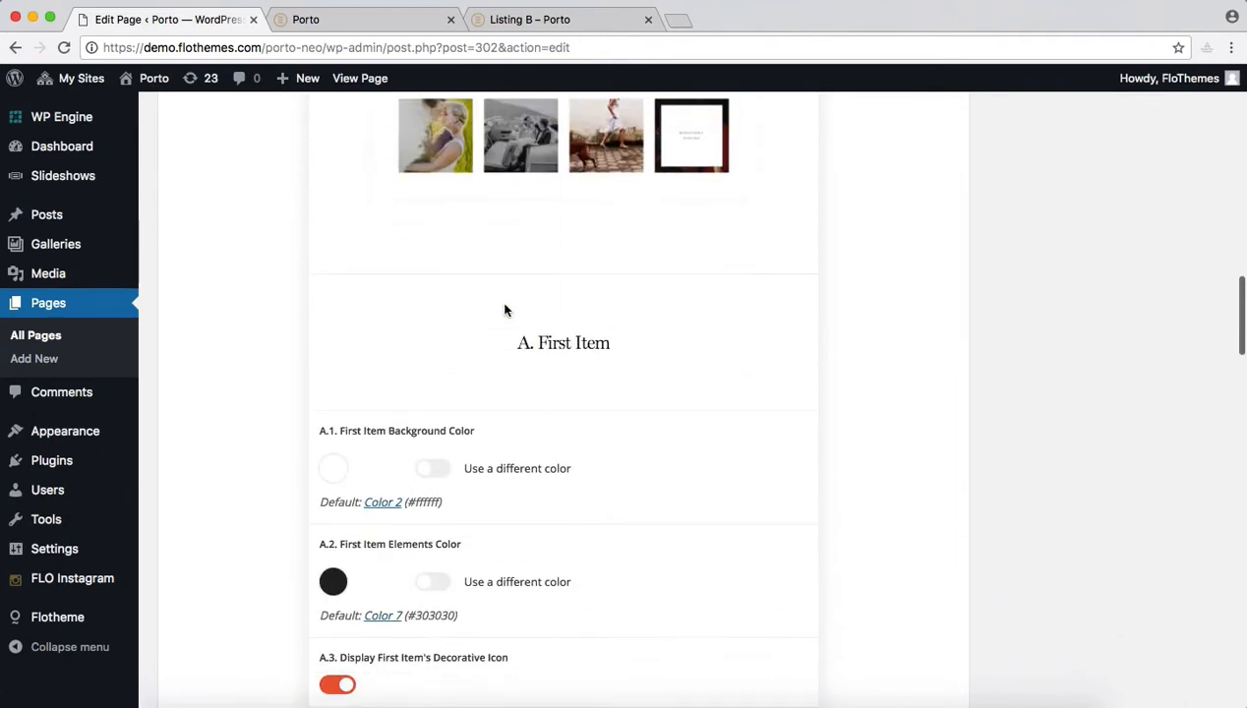
pyautogui.scroll(-6, 505, 311)
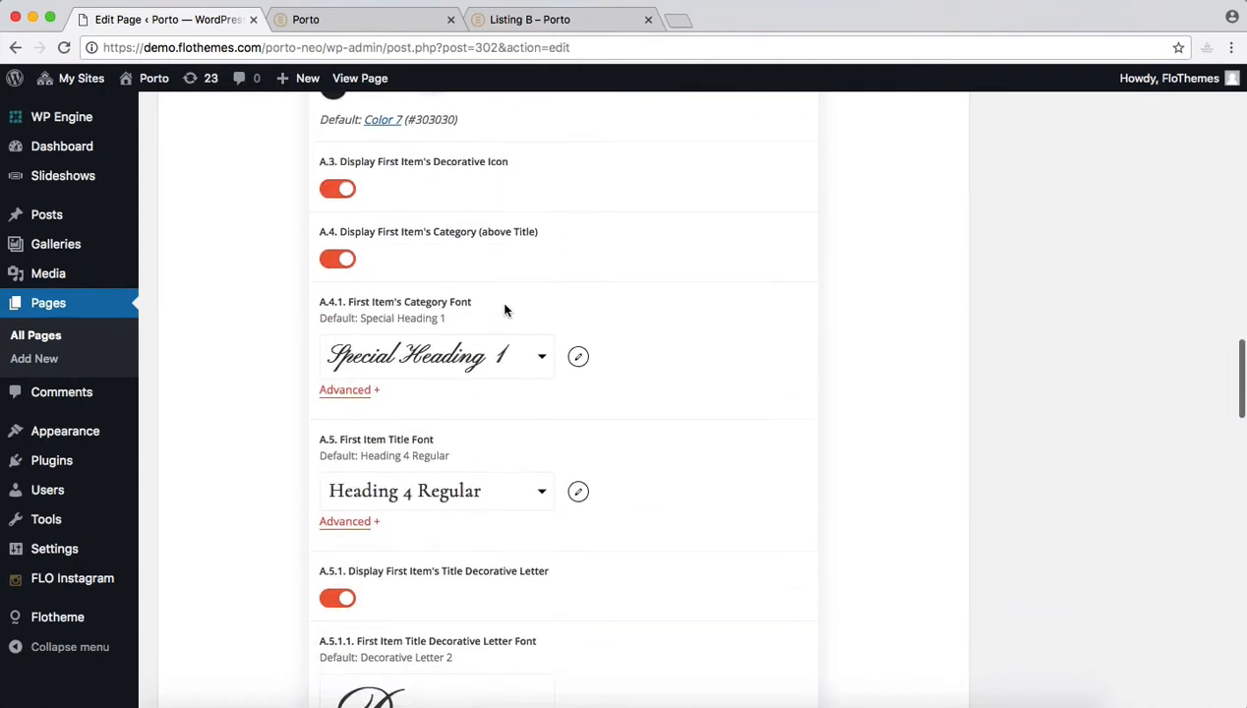
pyautogui.scroll(-4, 506, 312)
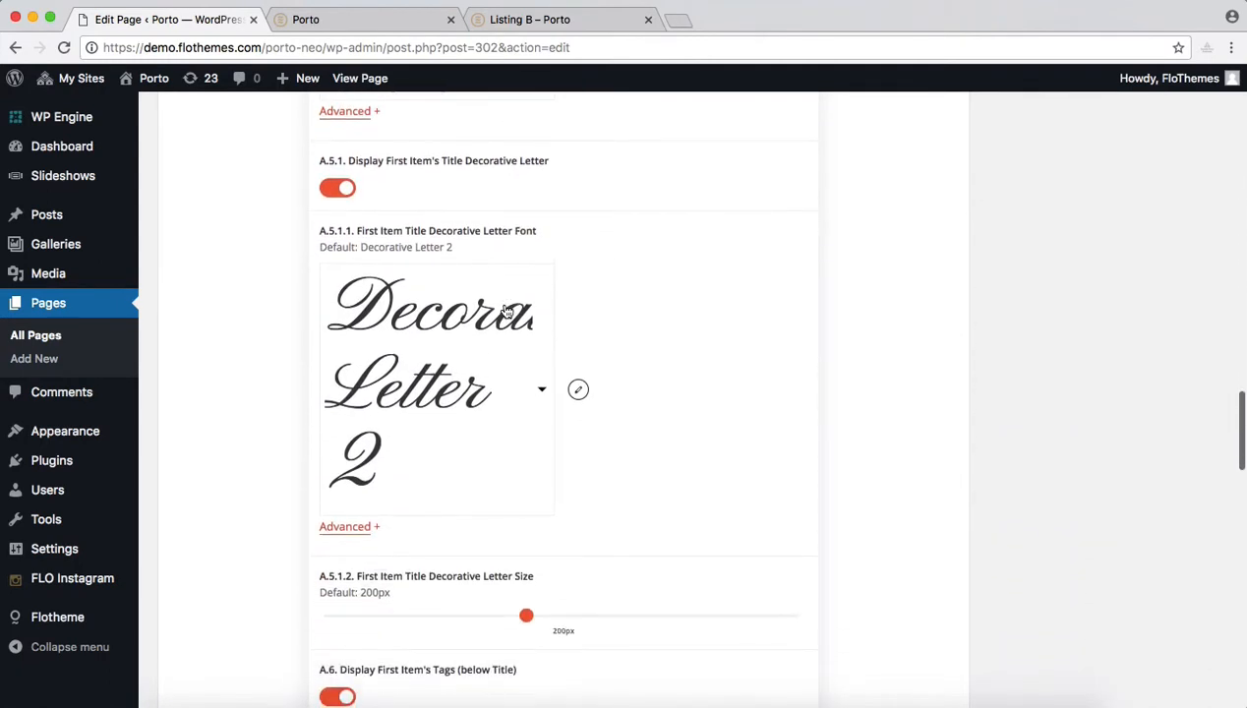
pyautogui.scroll(-2, 504, 310)
pyautogui.scroll(4, 504, 308)
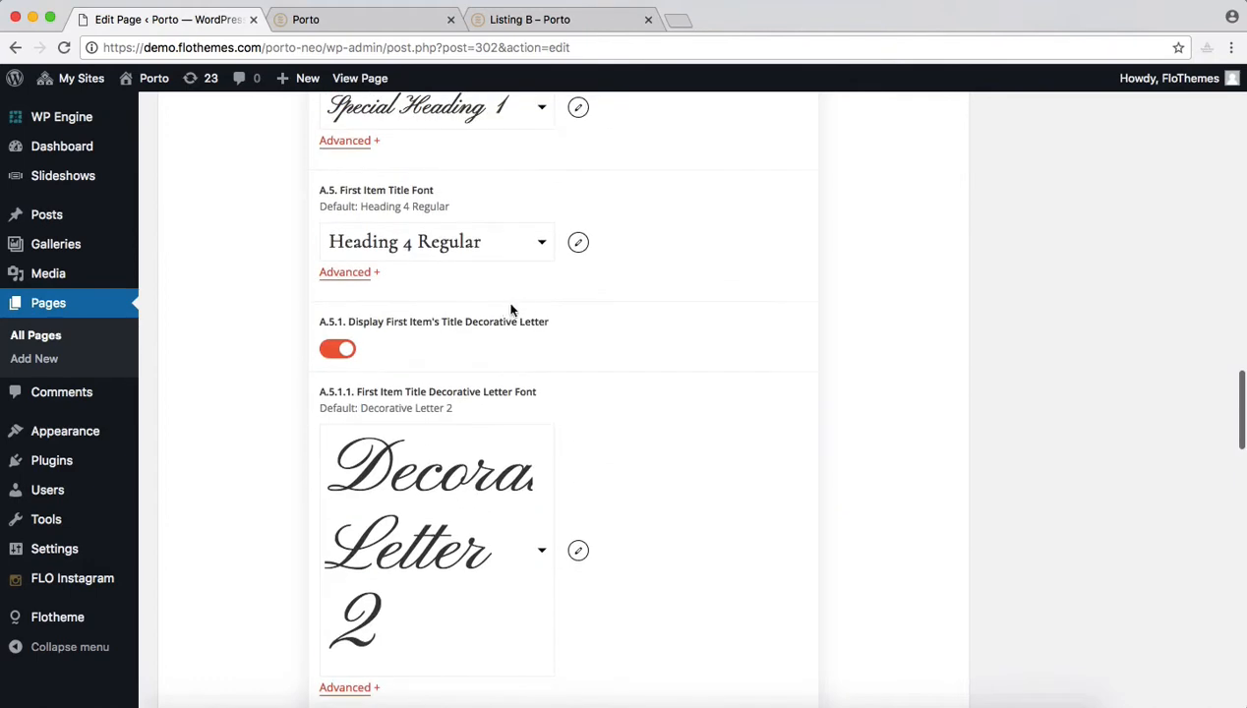
# - Examine Listing 4's first item decorative letter size, tags and link settings, plus the Items gap, colors and title font
pyautogui.scroll(-3, 532, 312)
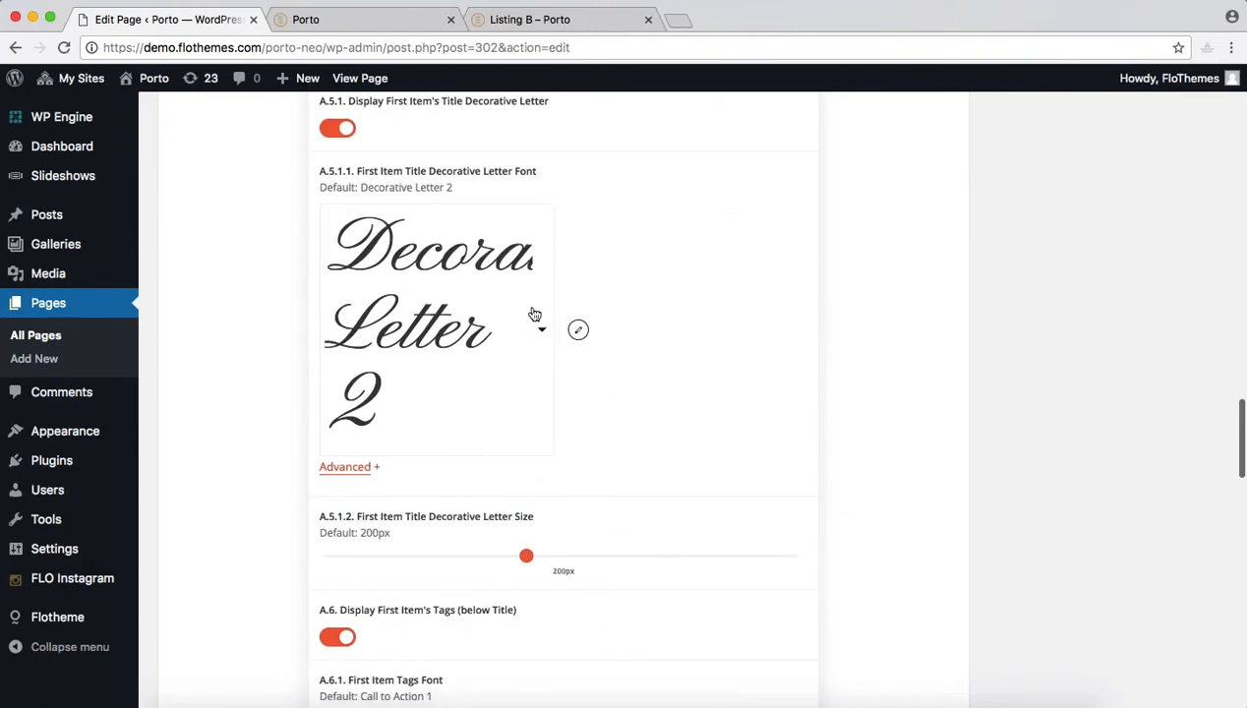
pyautogui.scroll(-2, 532, 314)
pyautogui.scroll(-1, 533, 313)
pyautogui.scroll(-3, 531, 315)
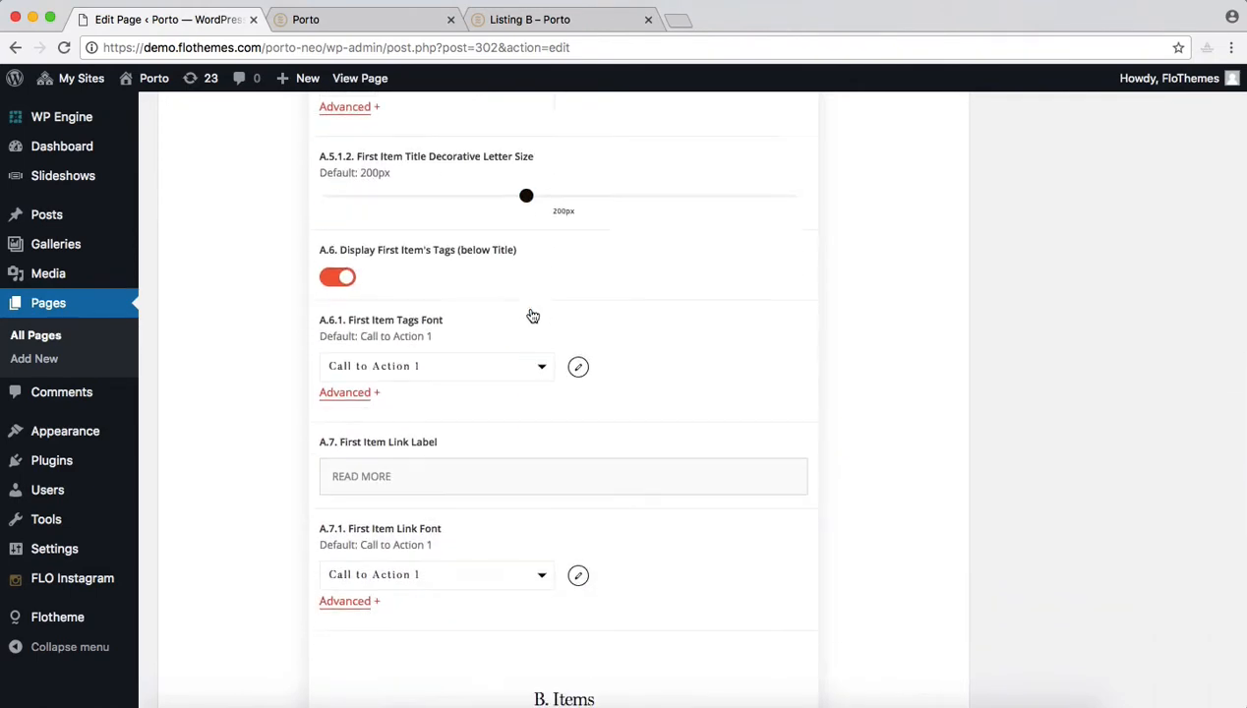
pyautogui.scroll(-2, 531, 314)
pyautogui.scroll(-4, 532, 315)
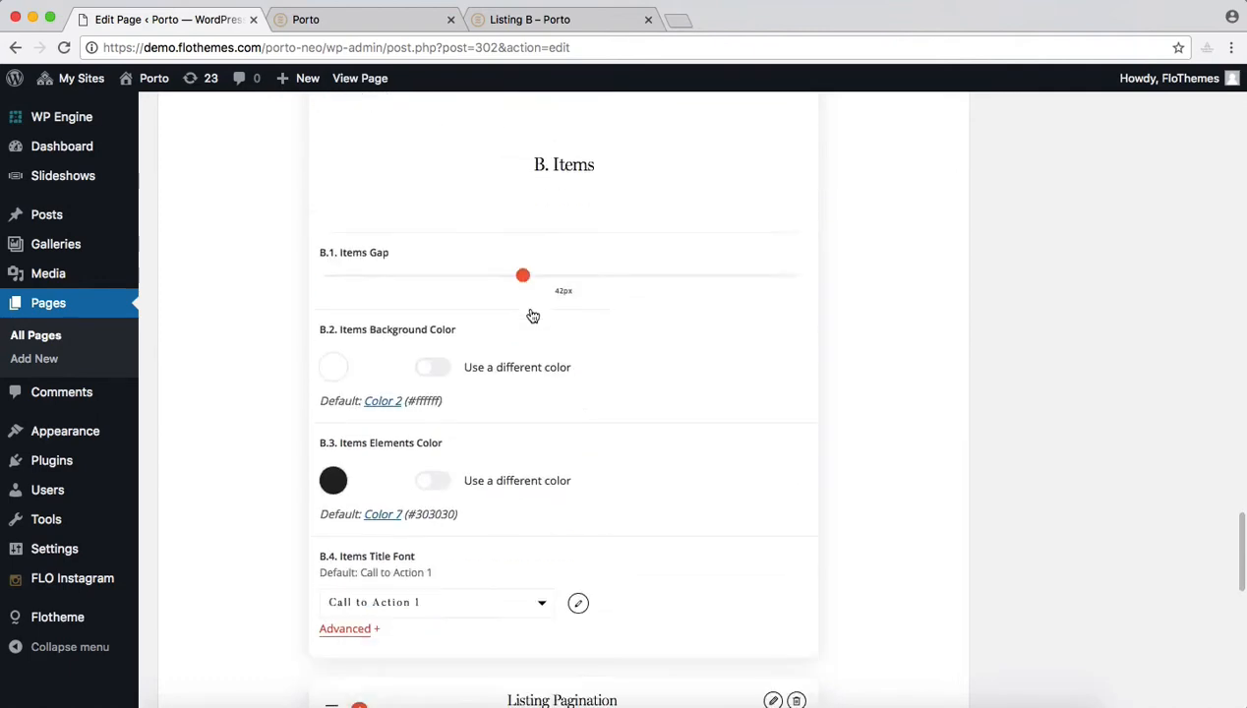
pyautogui.scroll(15, 530, 314)
pyautogui.scroll(10, 530, 313)
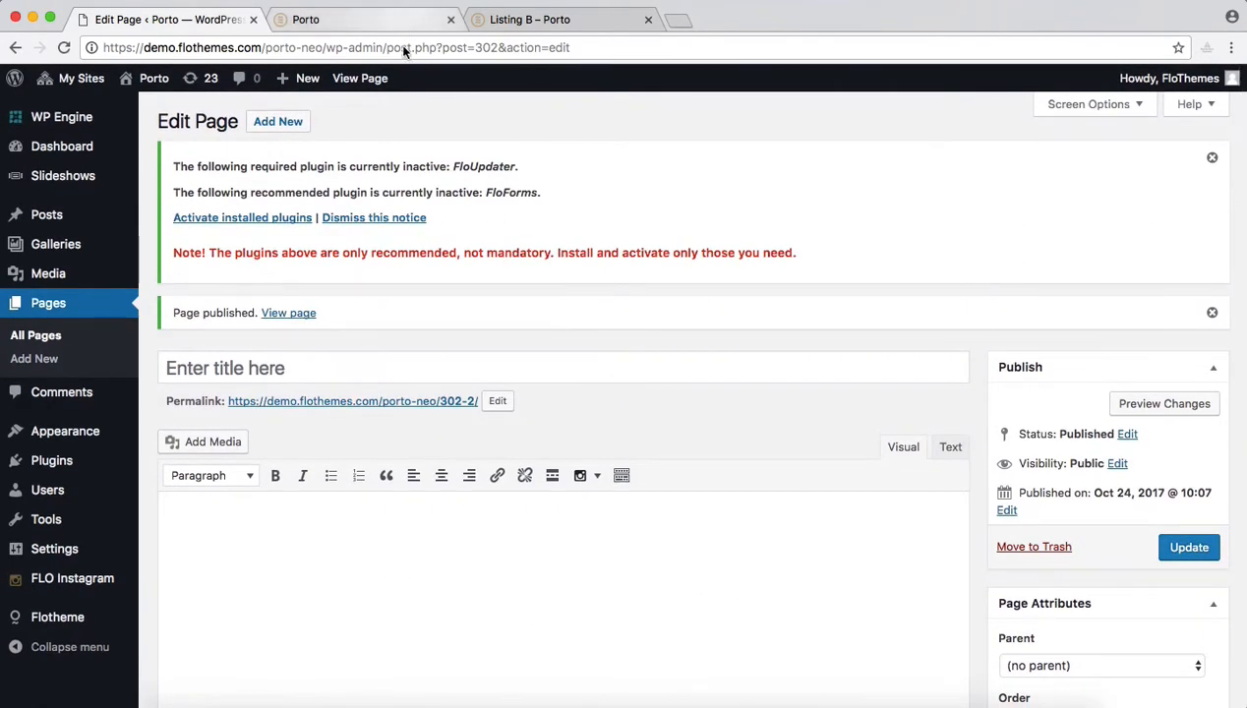
# - Collapse the Listing 4 block and look over the Listing Pagination and Footer blocks
pyautogui.scroll(-6, 565, 473)
pyautogui.scroll(-5, 760, 532)
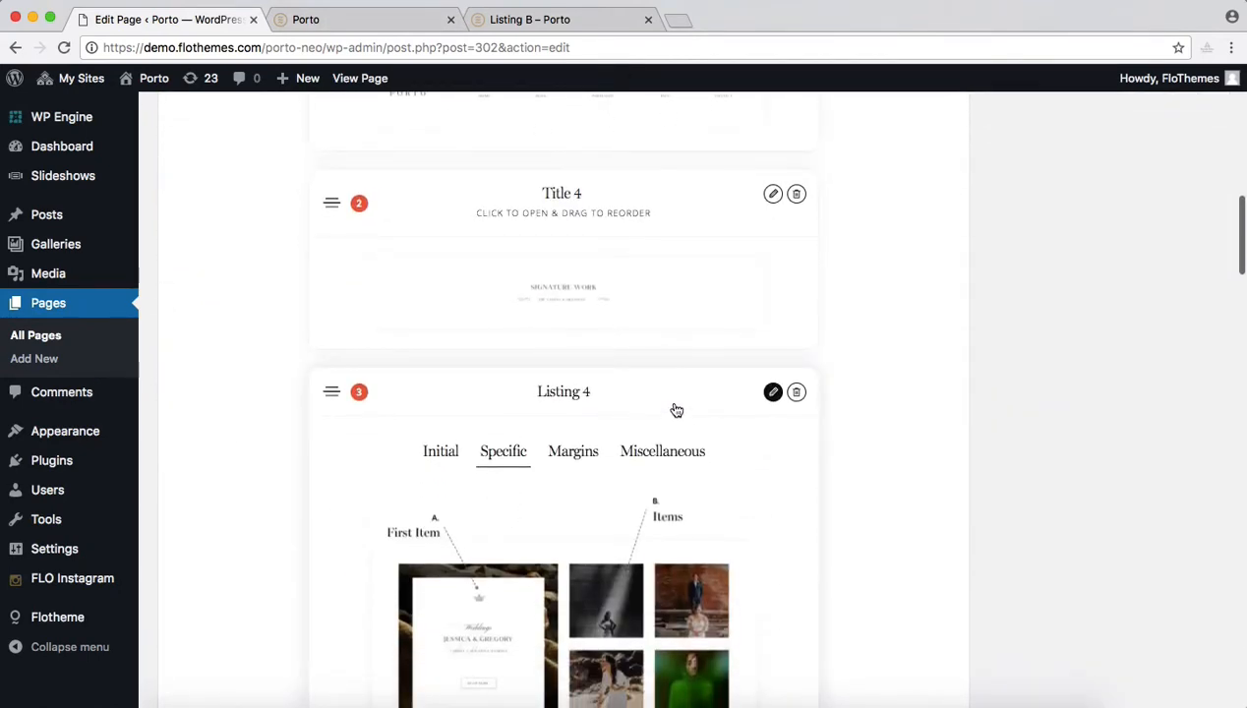
pyautogui.scroll(-5, 853, 386)
pyautogui.scroll(-4, 853, 386)
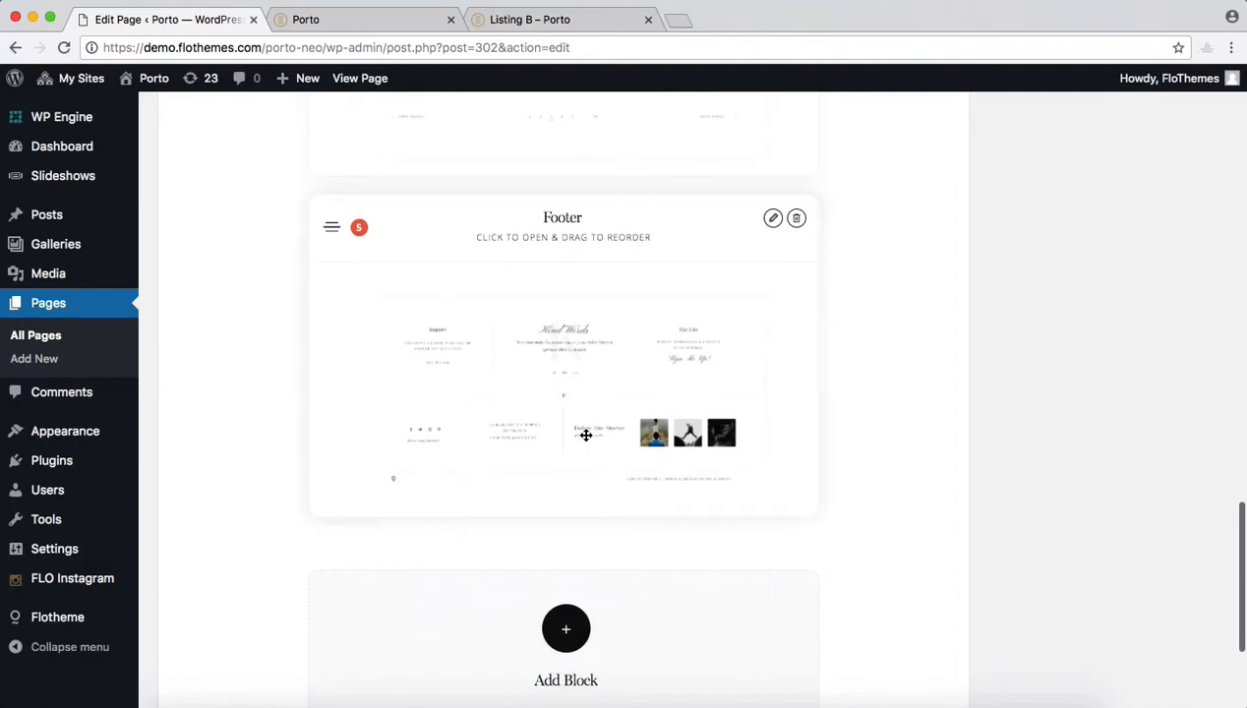
pyautogui.scroll(4, 584, 433)
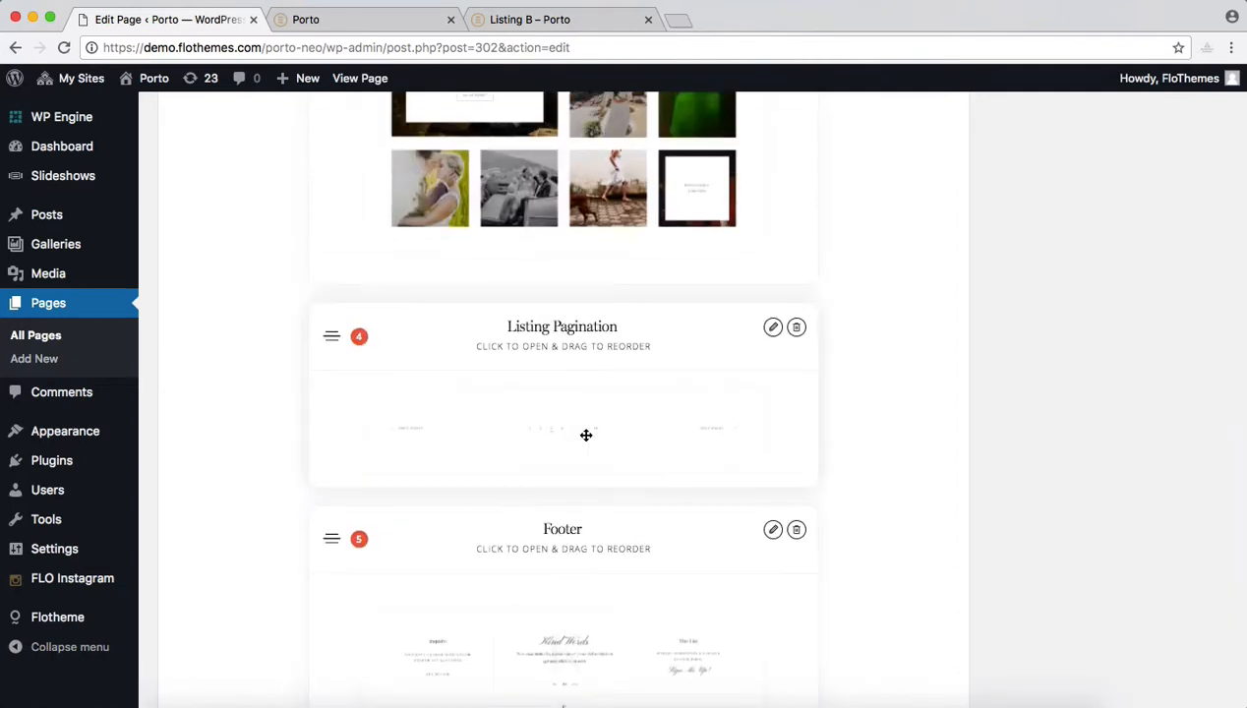